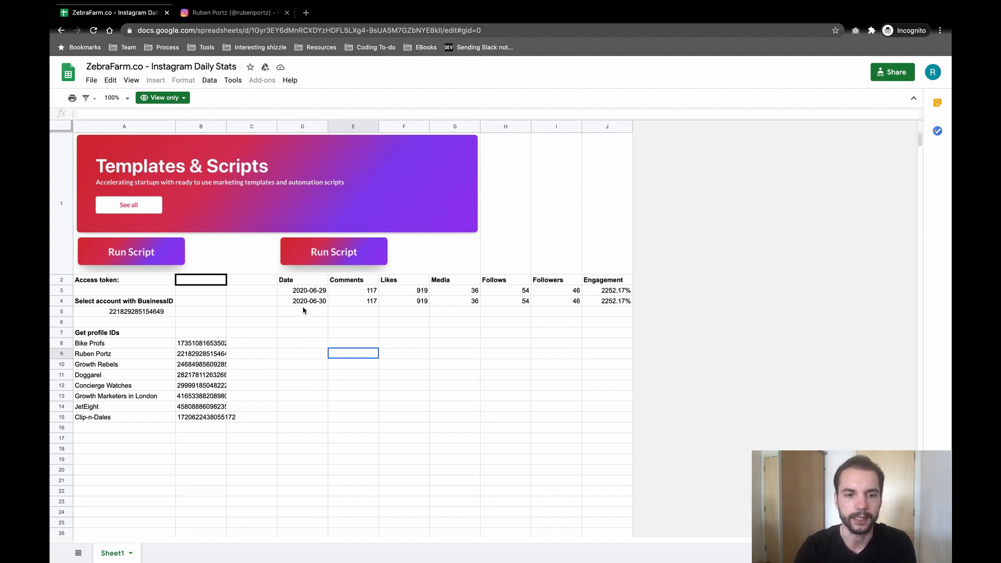
Step: Look over the two existing stats rows and the empty row beneath them
drag(298, 292, 588, 386)
click(322, 313)
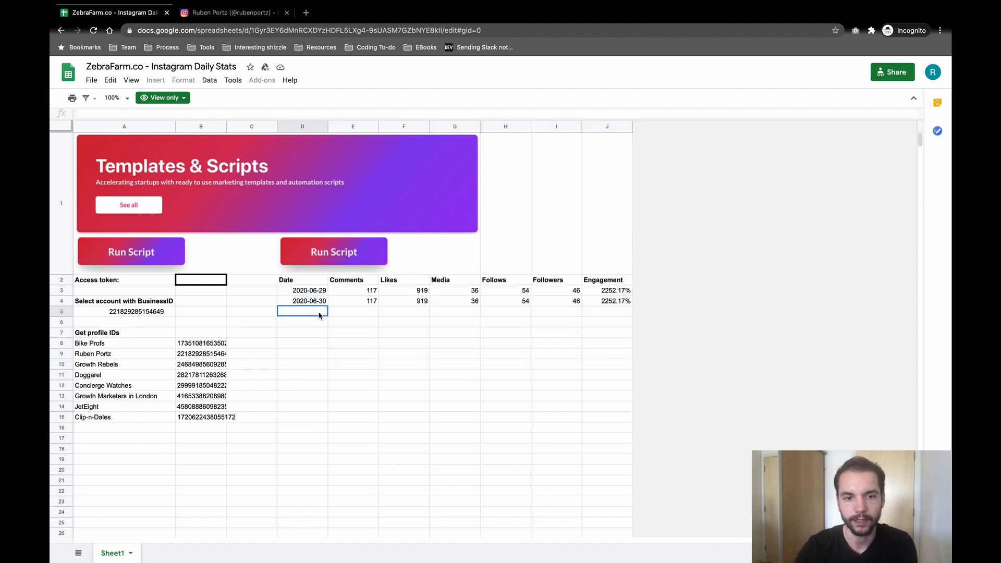
click(350, 319)
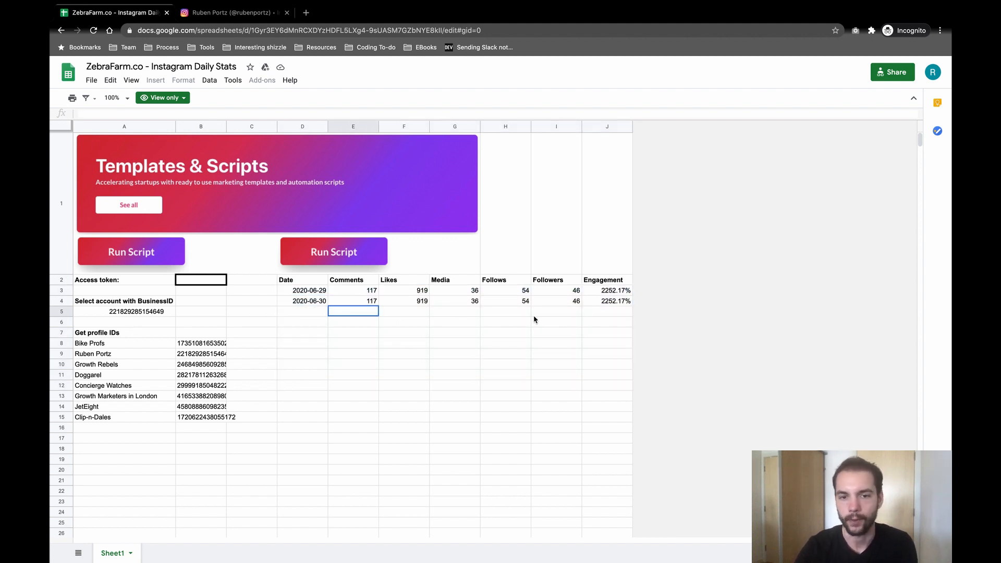
click(608, 323)
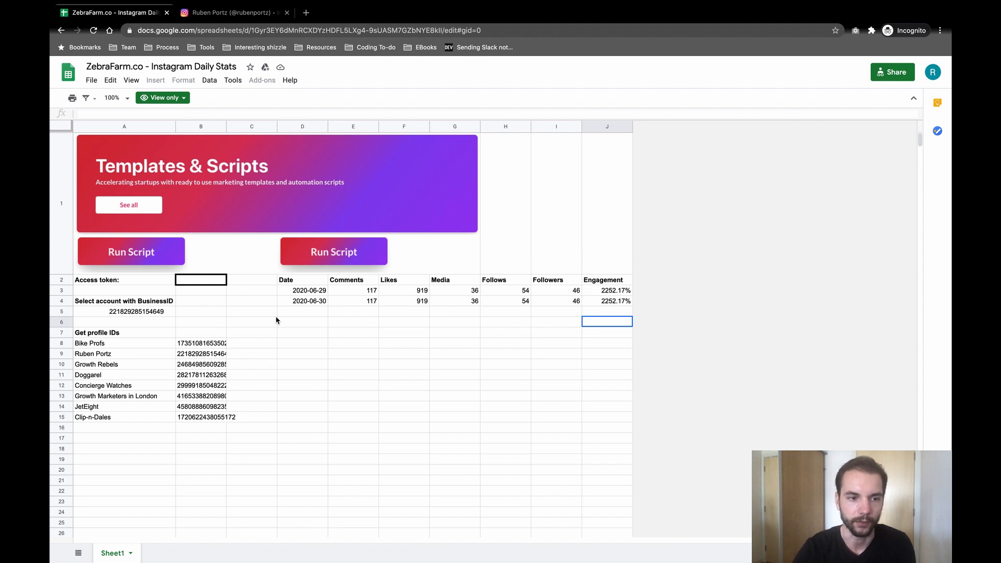
Step: Make a copy of the Instagram Daily Stats sheet, keeping its name and My Drive folder
click(91, 80)
click(134, 171)
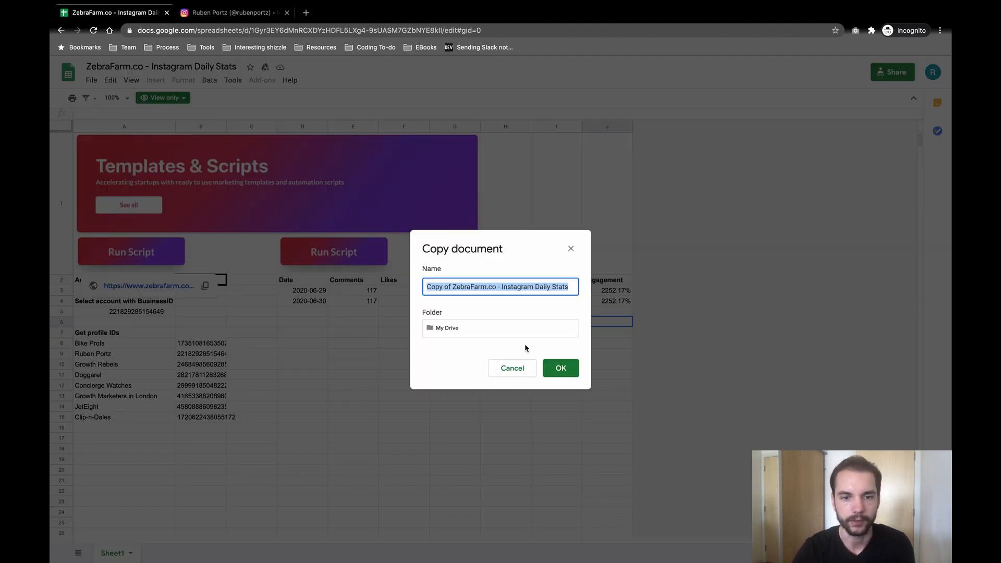
click(562, 368)
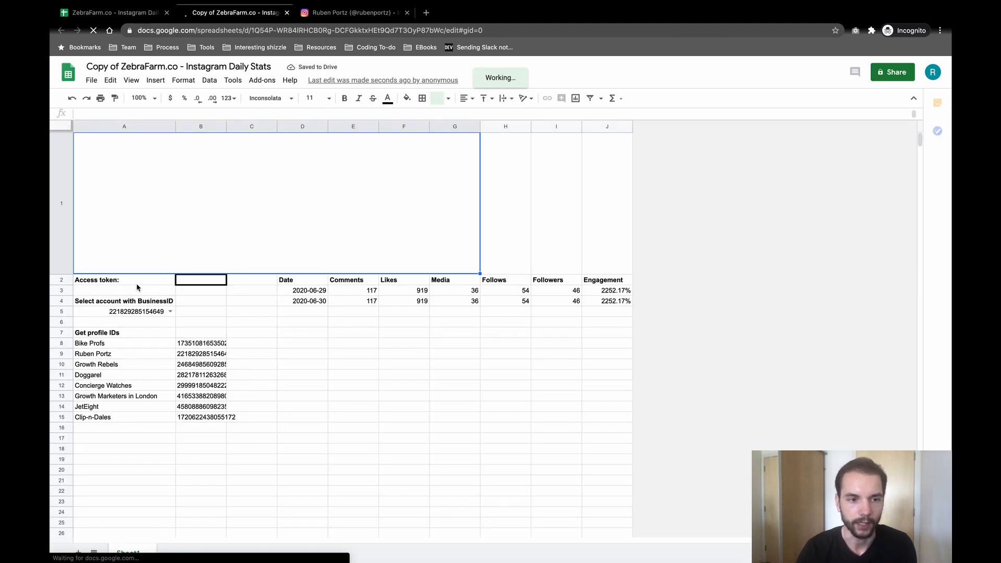
Step: In a new tab, go to the Facebook for Developers Graph API Explorer
click(427, 13)
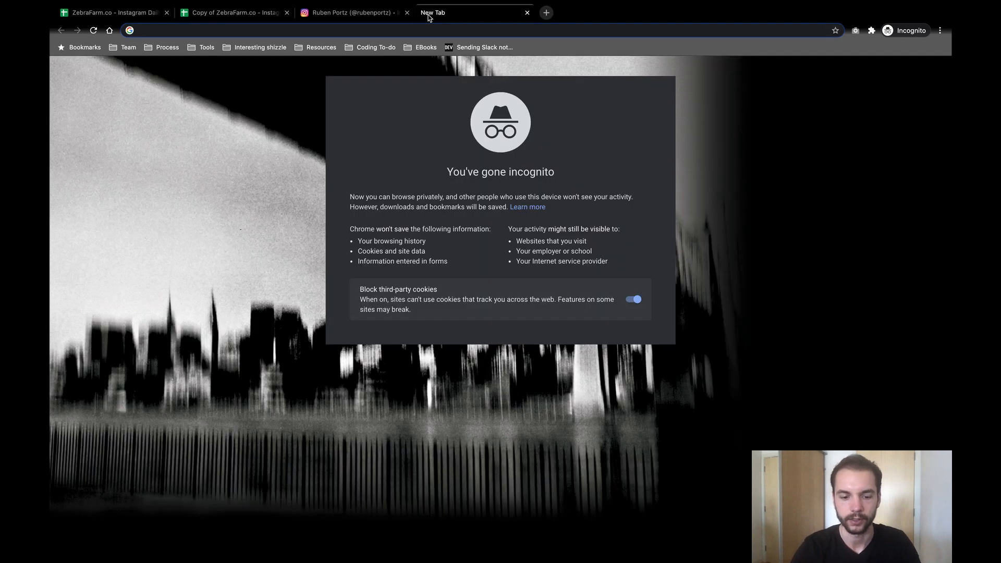
text(developers fa)
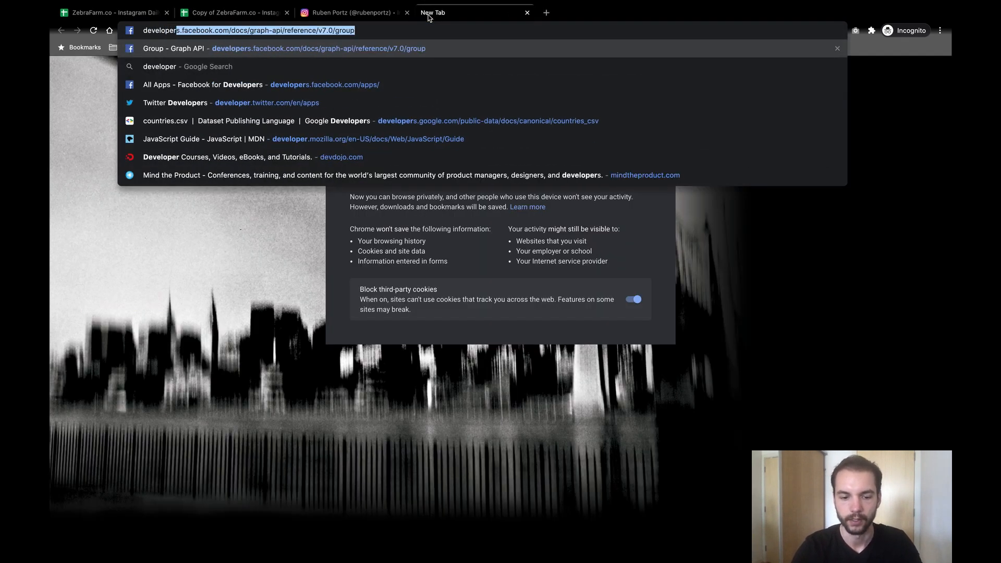
text(ce)
click(297, 80)
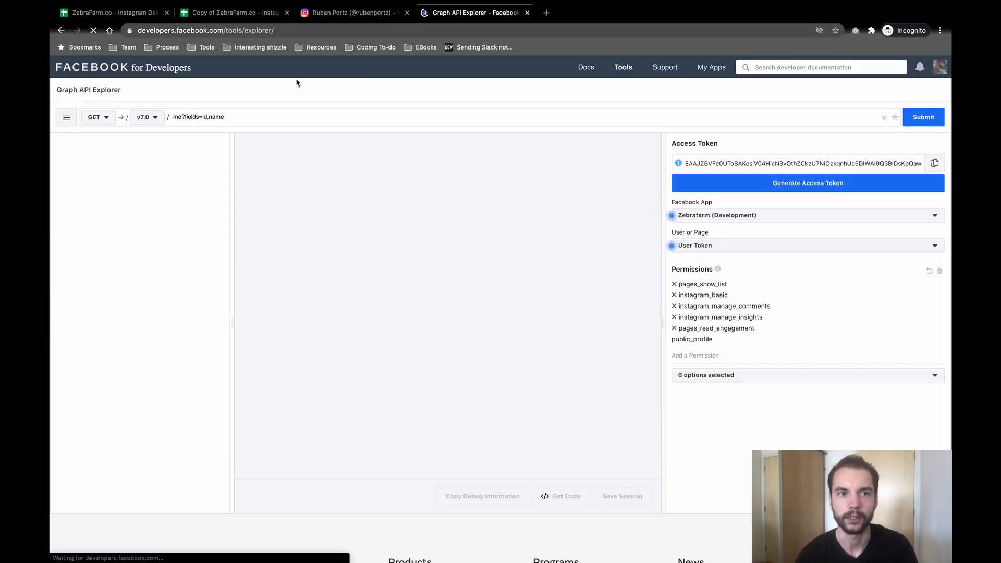
mouse_move(626, 67)
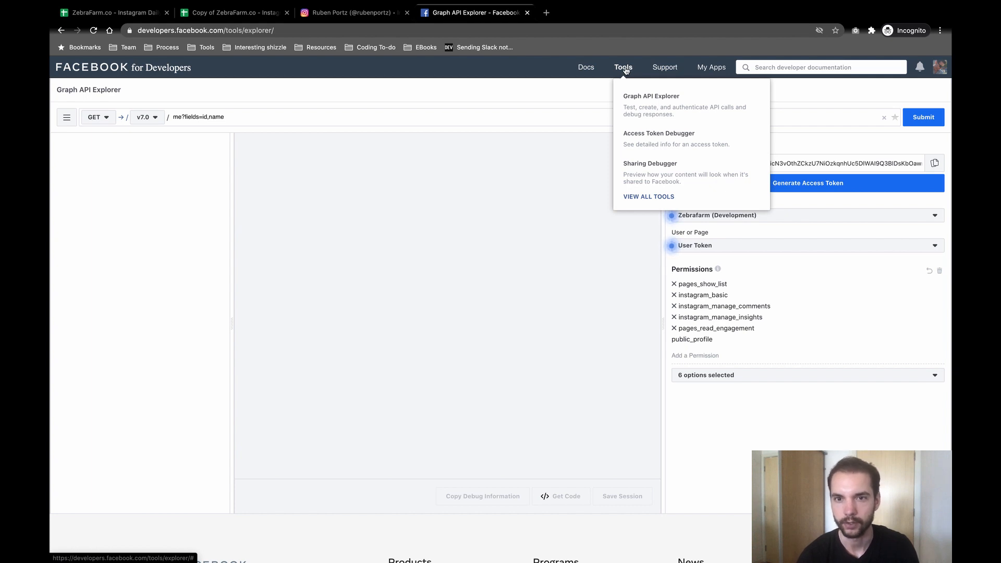
click(637, 98)
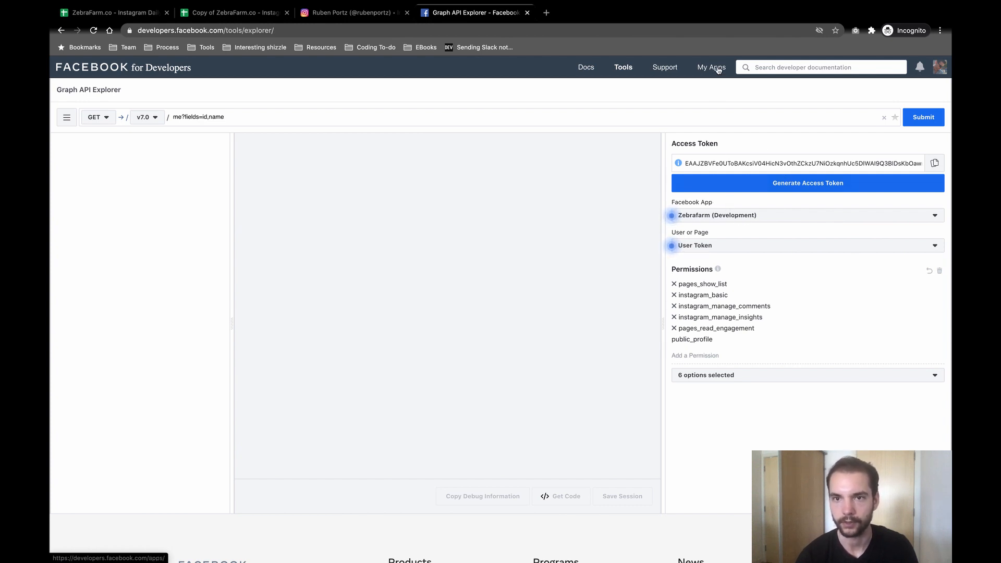
Step: Switch the token type to App Token and generate a new access token
click(705, 251)
scroll(728, 322, down, 1)
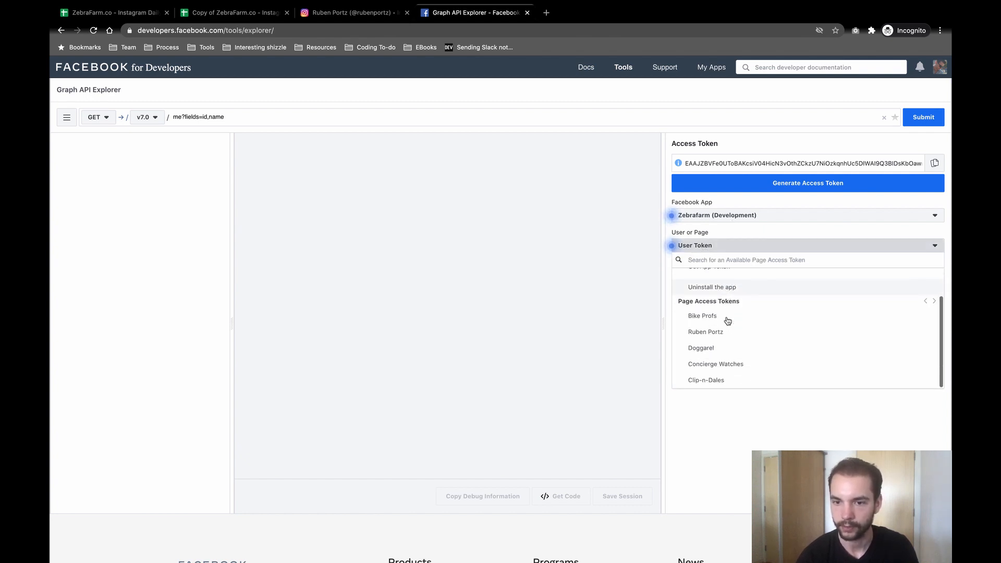
scroll(728, 320, up, 1)
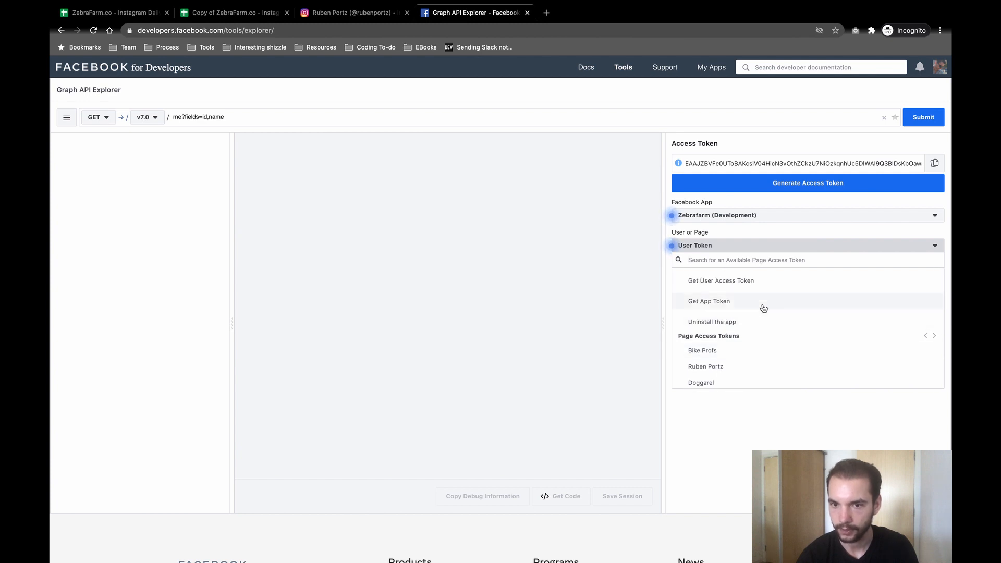
scroll(764, 308, down, 1)
scroll(763, 307, up, 1)
scroll(756, 306, down, 1)
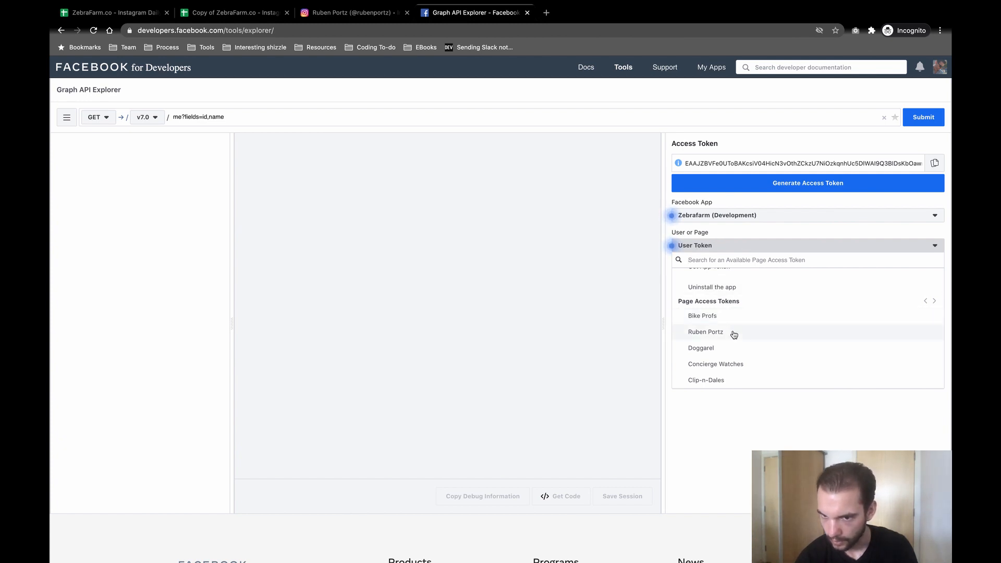
scroll(733, 334, up, 1)
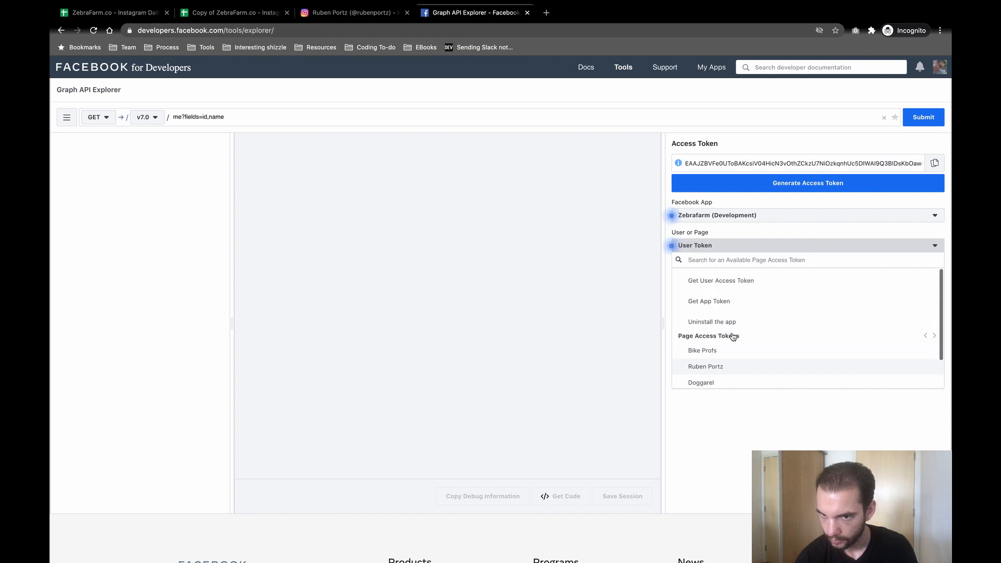
click(736, 307)
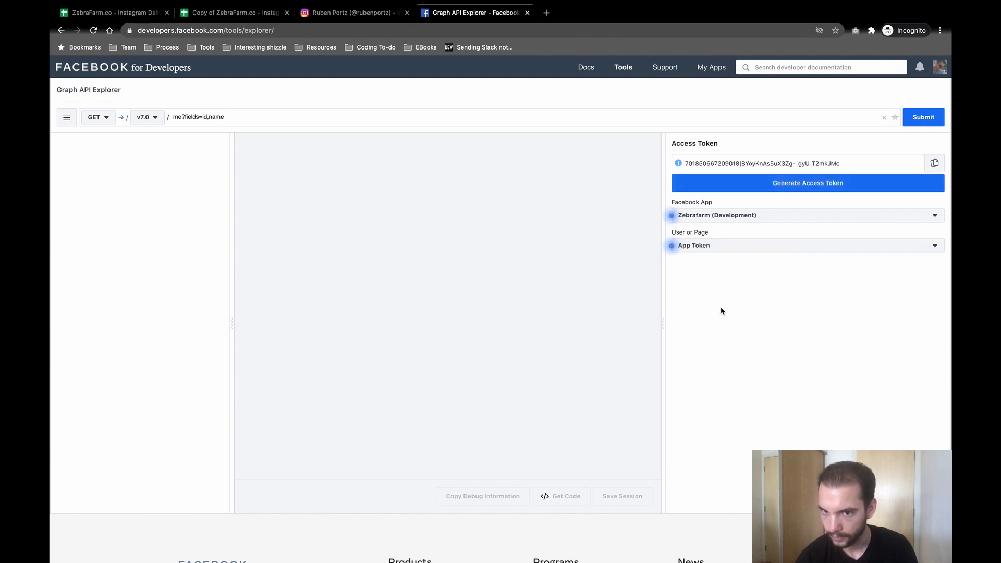
click(772, 183)
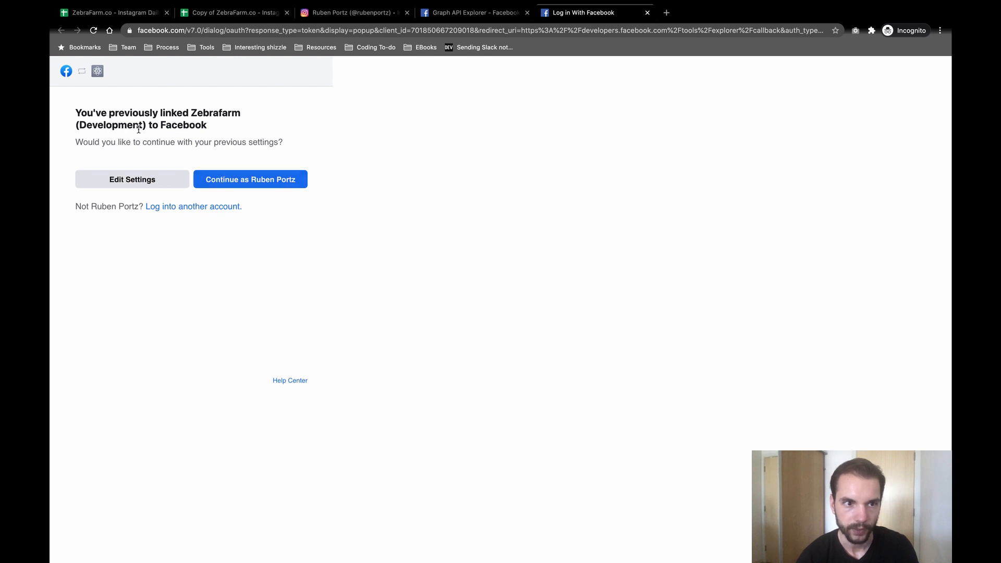
Step: Continue with the previously linked account and copy the new user access token
click(228, 186)
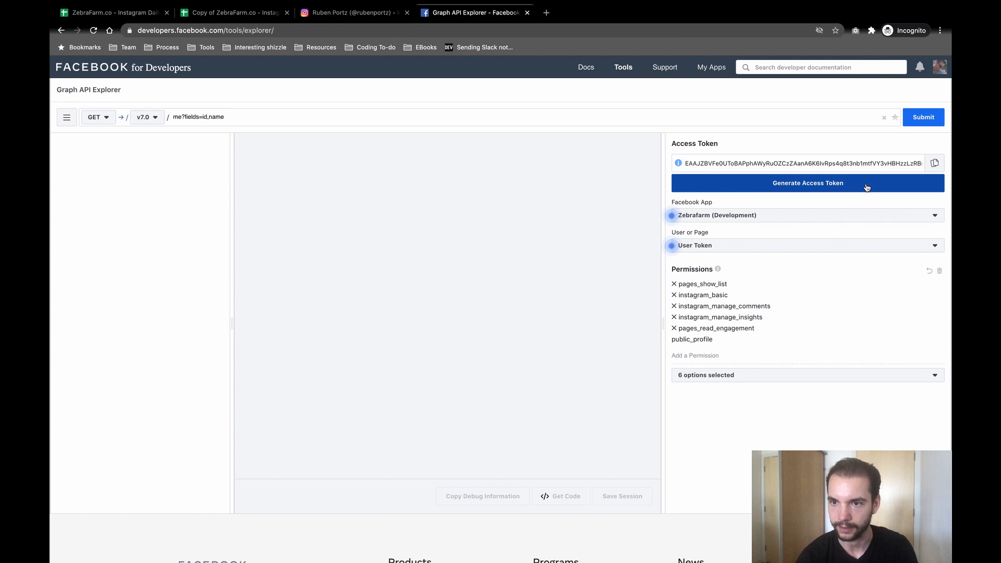
click(935, 164)
Step: Paste the new access token into cell B2 of the copied sheet and run the stats script
click(234, 13)
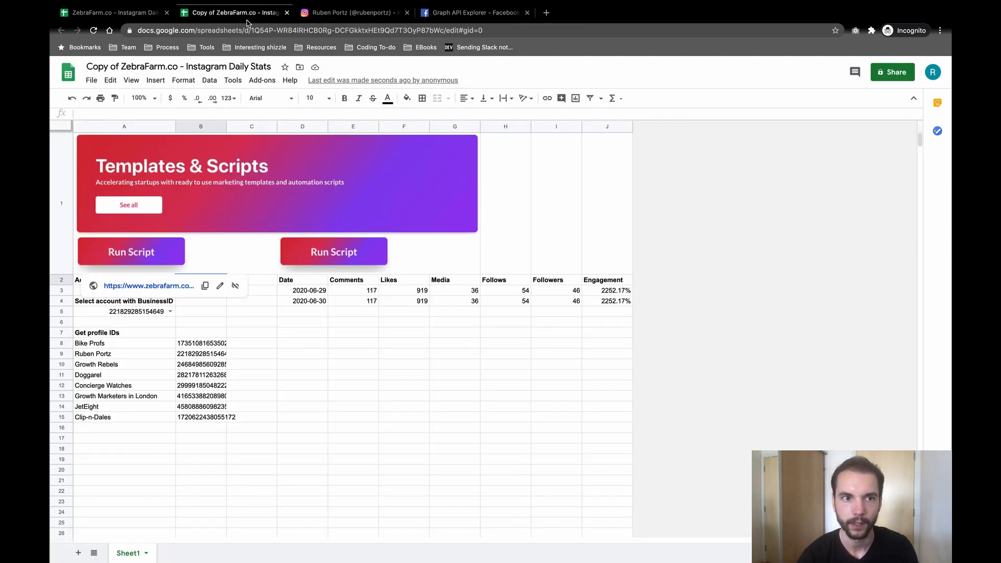
click(266, 357)
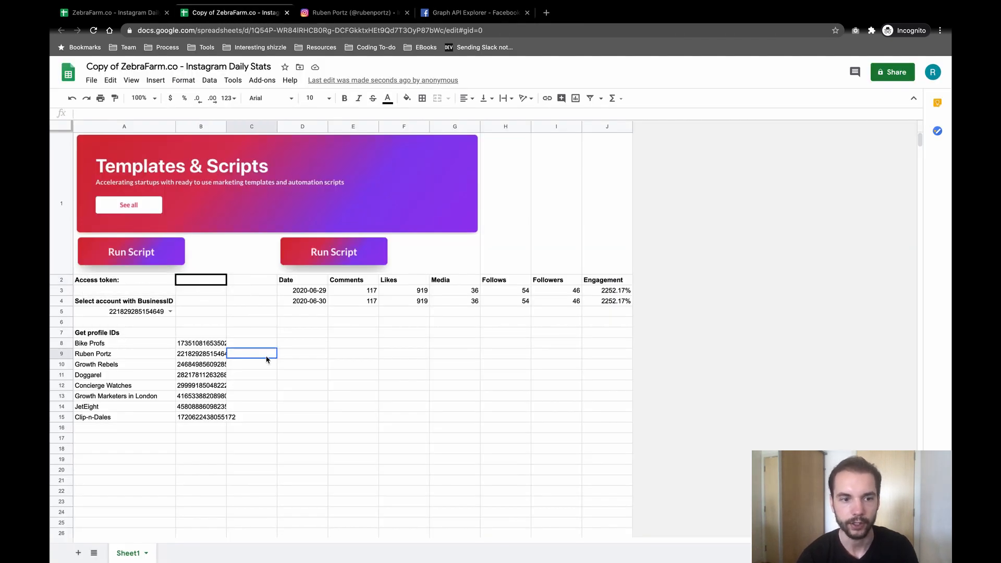
click(200, 282)
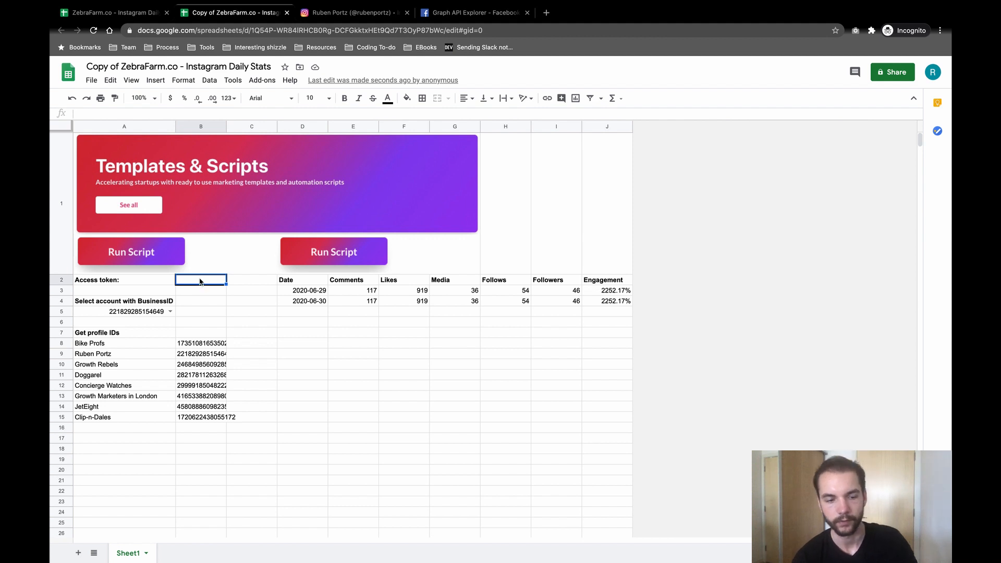
click(156, 113)
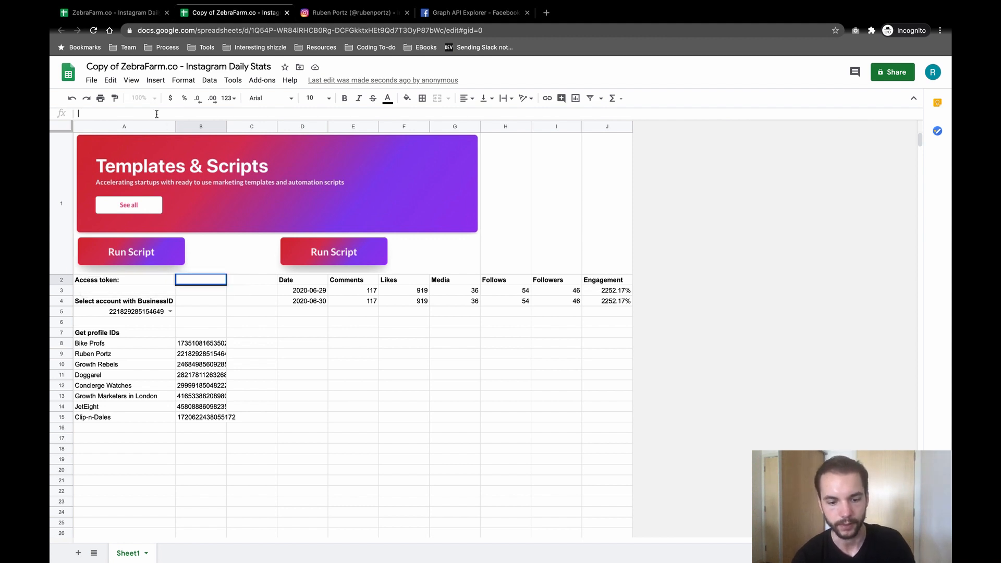
key(ctrl+v)
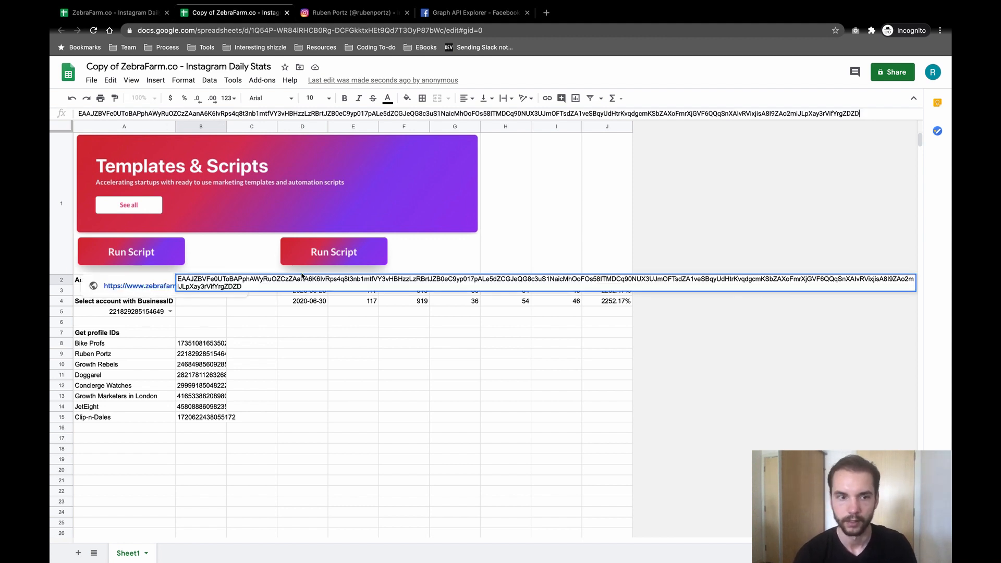
key(Return)
click(212, 322)
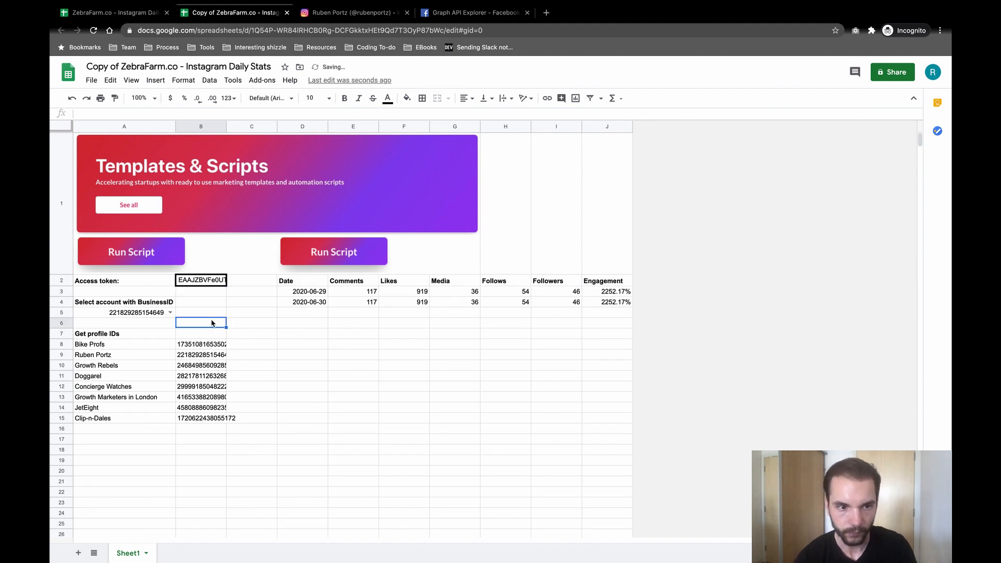
click(152, 261)
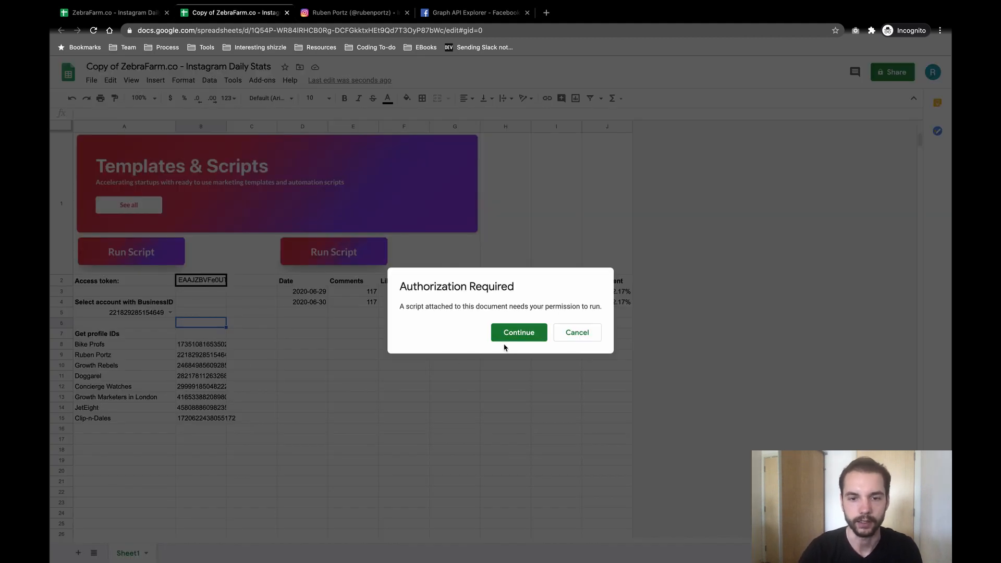
Step: Choose the Google account, proceed past the unverified-app warning, and allow the script access
click(516, 334)
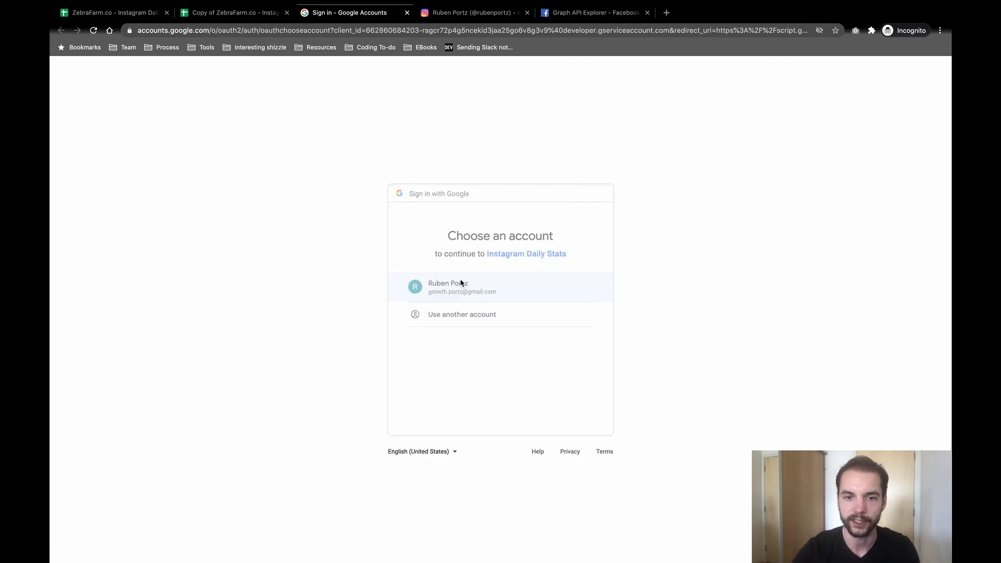
click(461, 283)
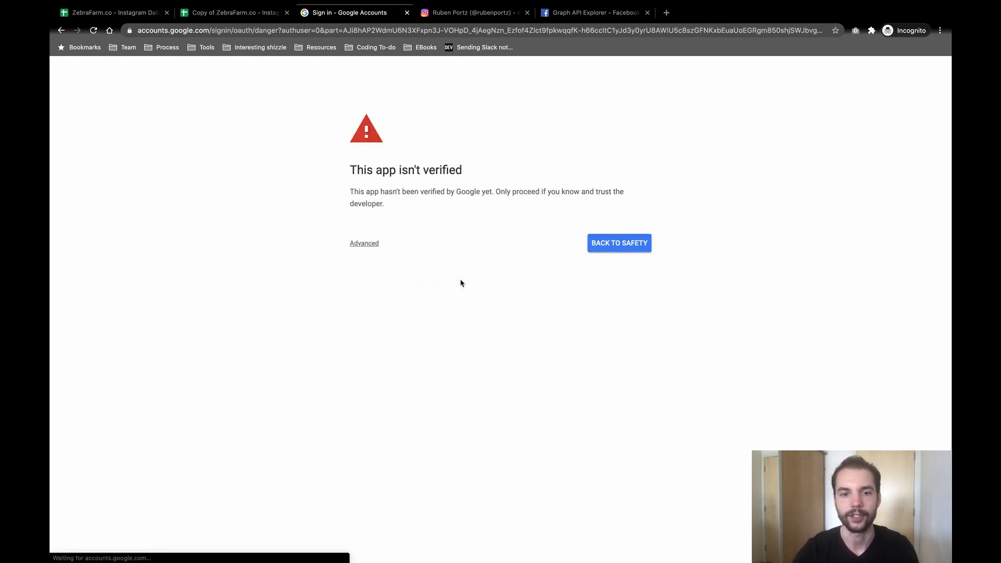
click(371, 244)
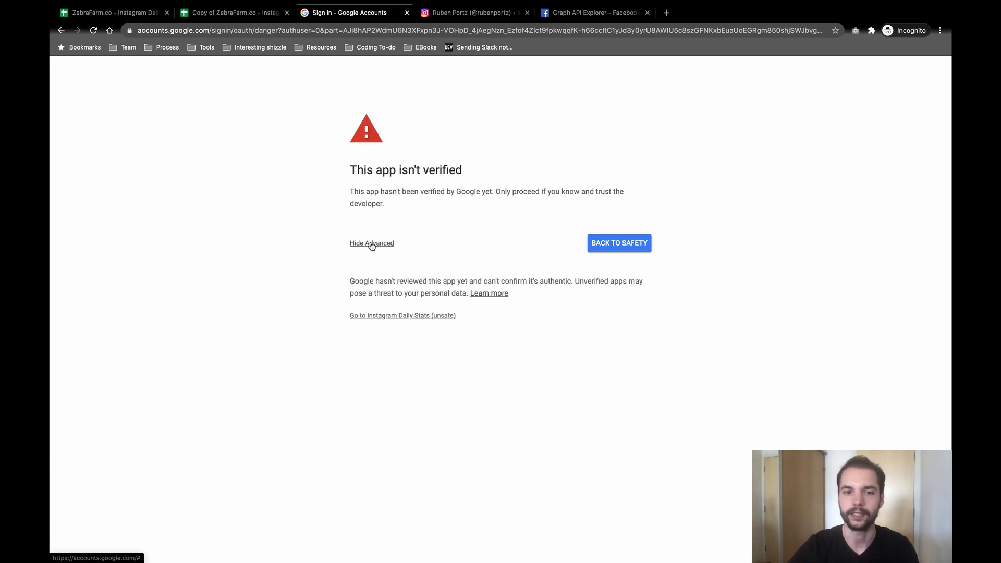
click(373, 316)
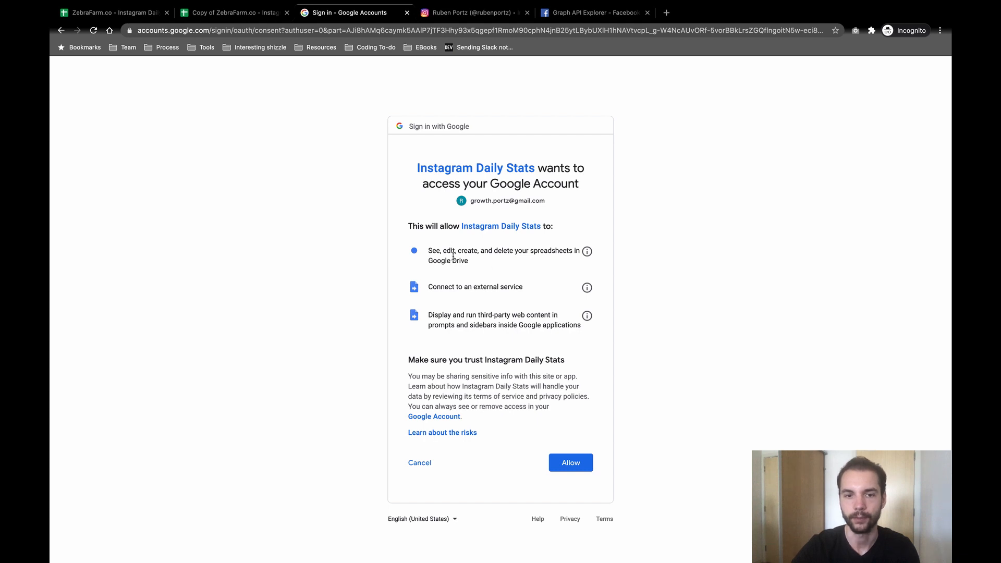
triple_click(442, 228)
click(446, 240)
click(571, 462)
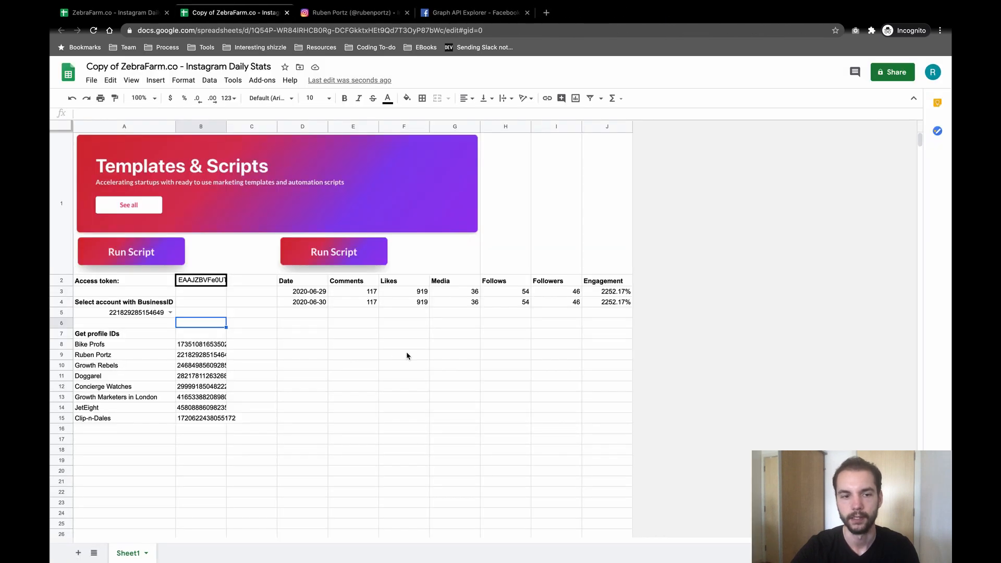
Step: Run the Get profile IDs script and check row 9 and the BusinessID dropdown in A5
click(156, 257)
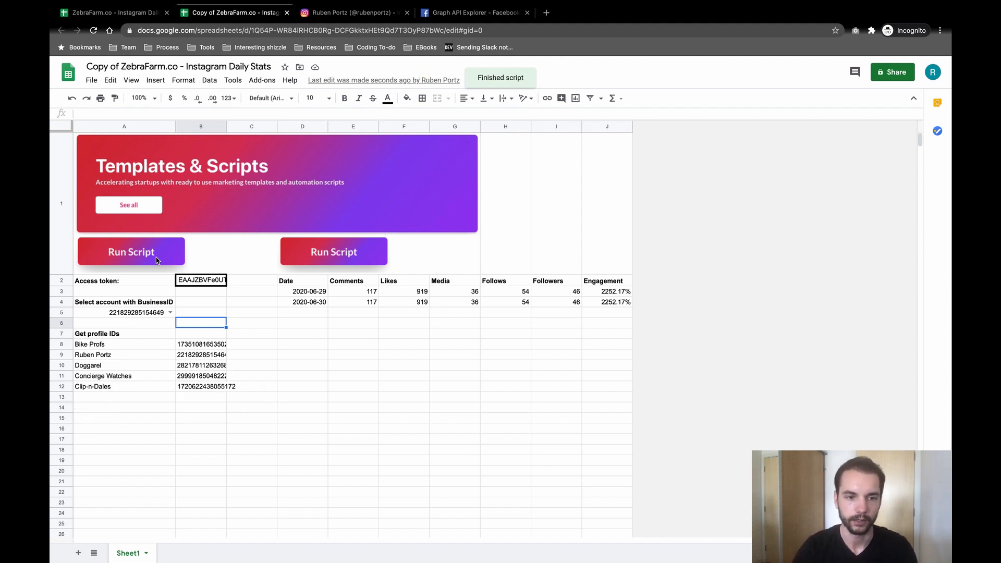
click(58, 355)
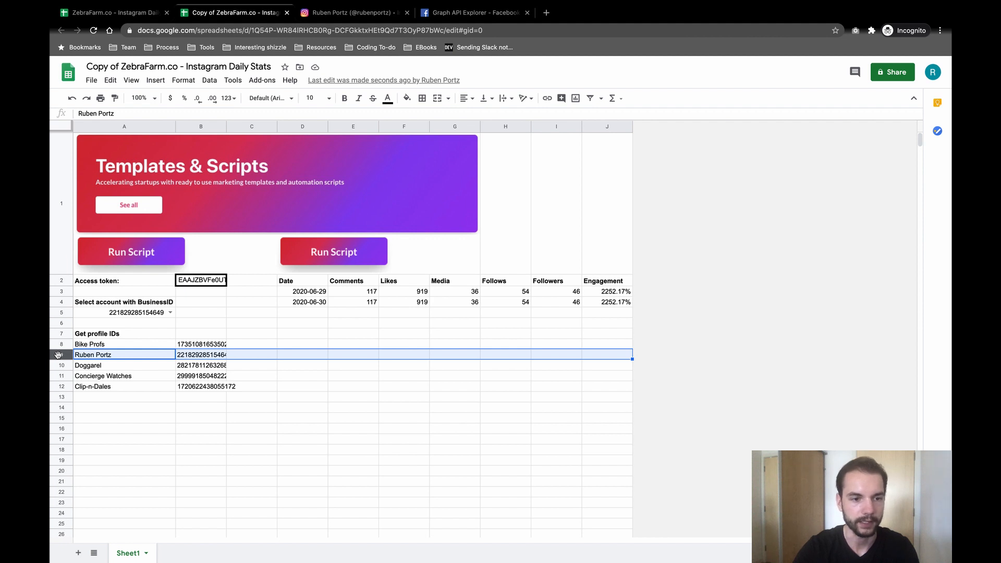
click(104, 358)
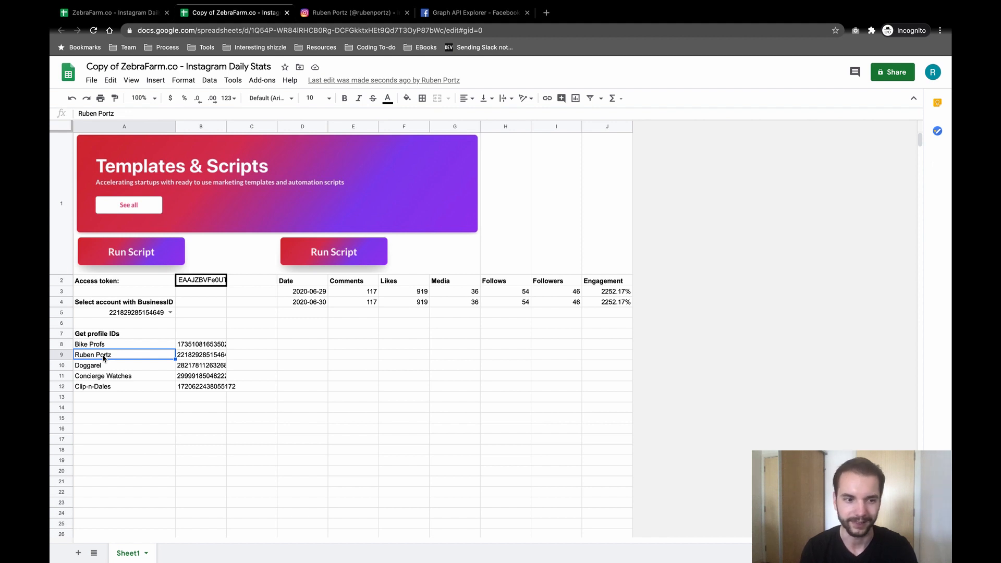
click(171, 313)
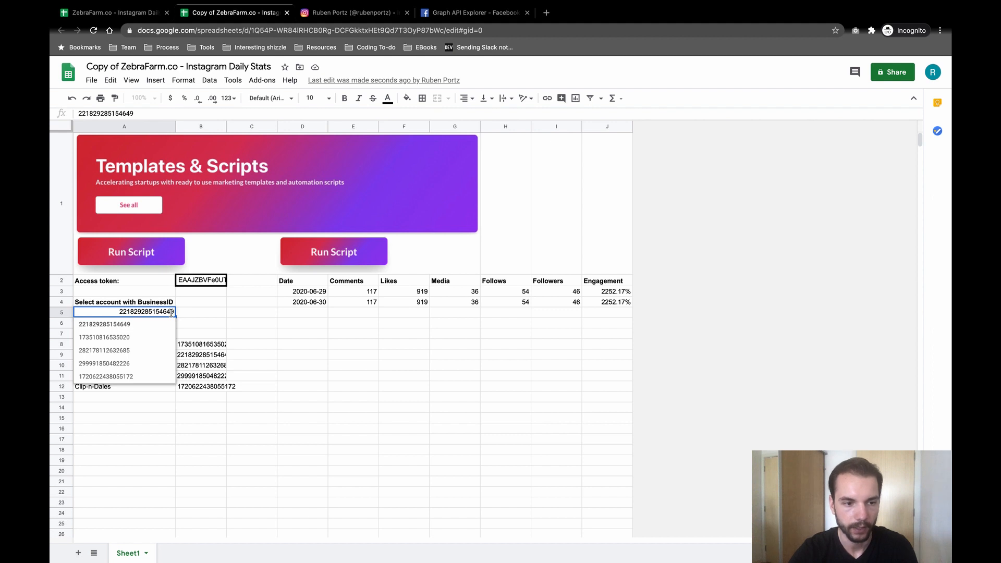
click(201, 356)
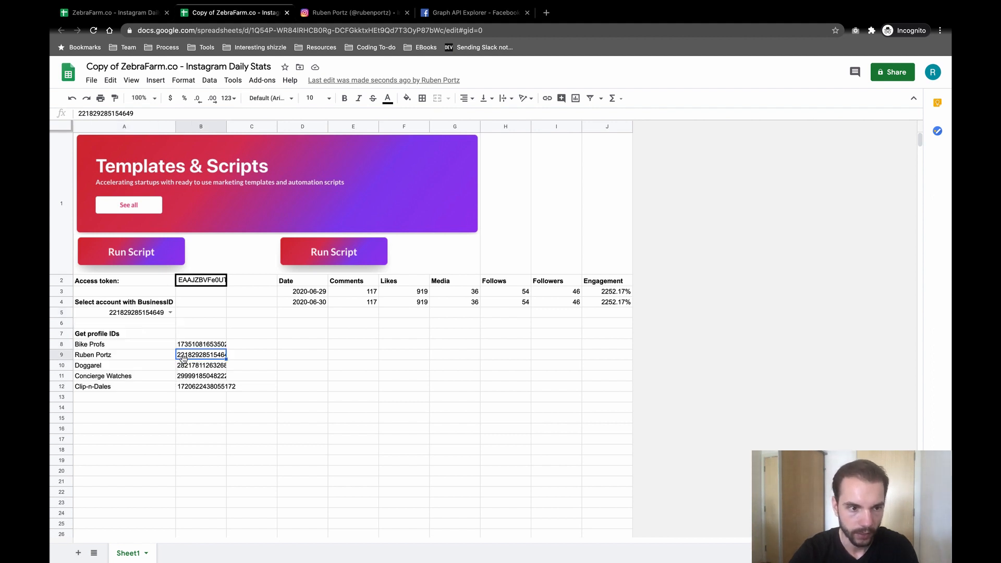
click(258, 324)
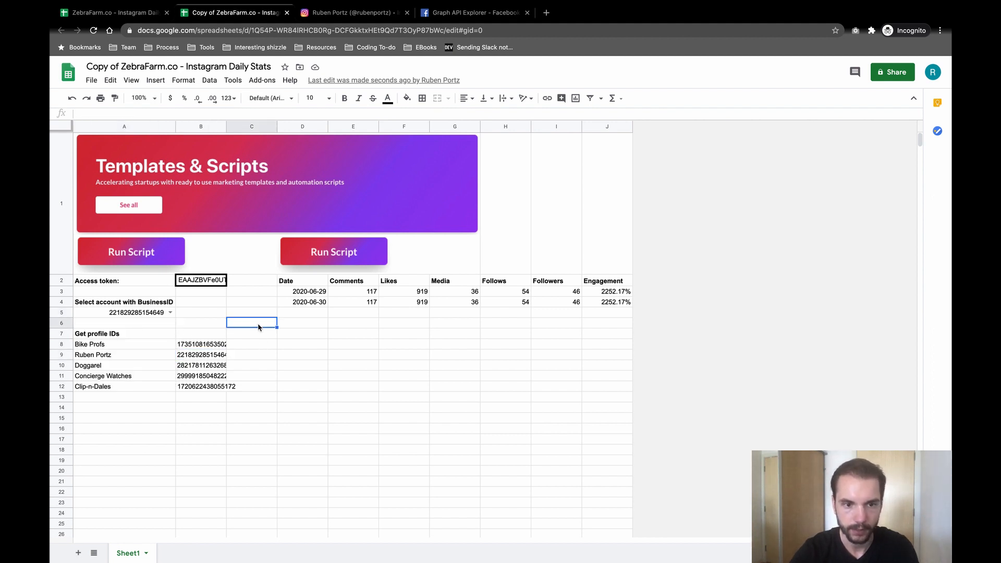
Step: Run the append-stats script twice, adding two 2020-08-07 rows with 924 likes and 117 comments
click(333, 255)
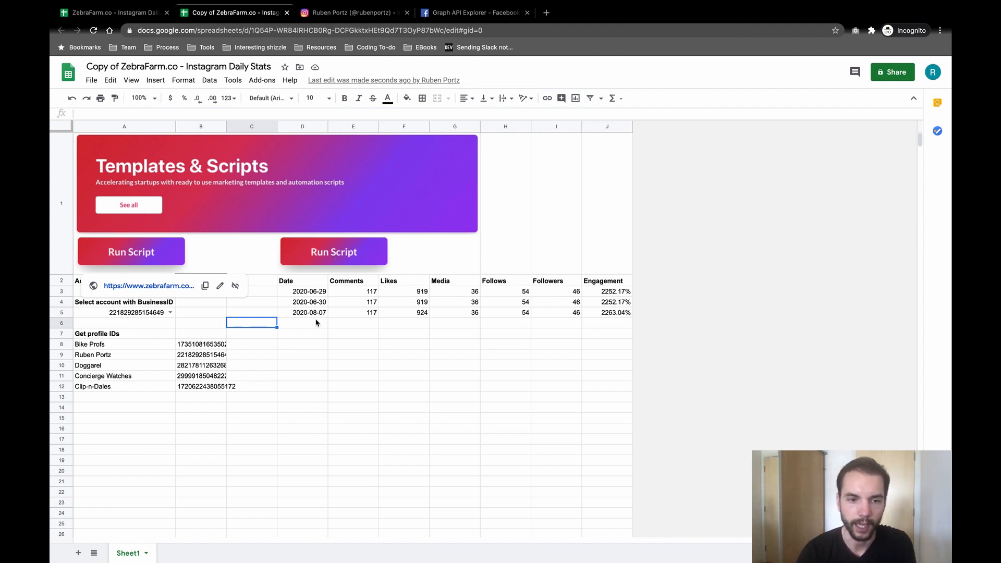
click(344, 256)
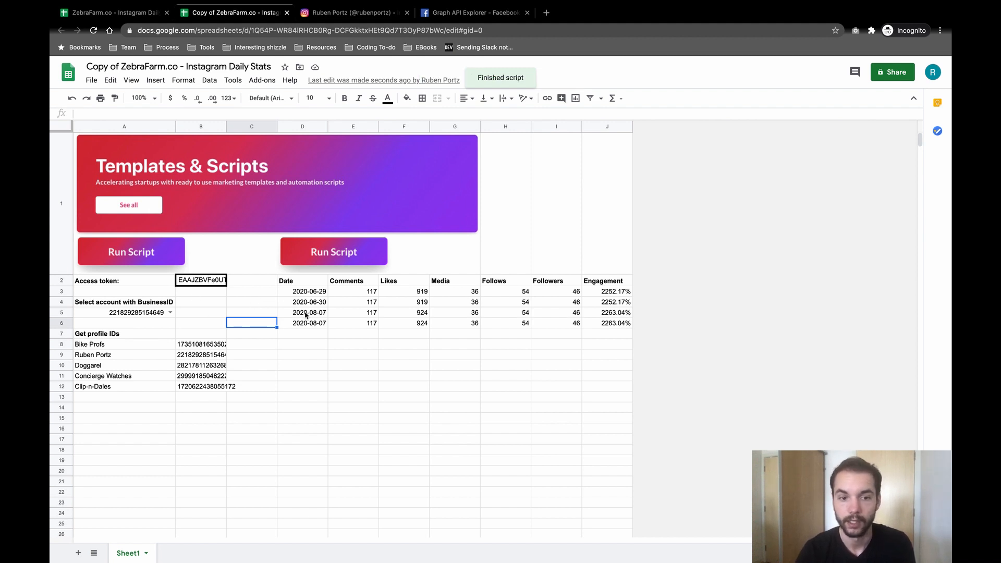
Step: Open Tools > Script editor, scroll through Code.gs, and dismiss the V8 runtime banner
click(233, 82)
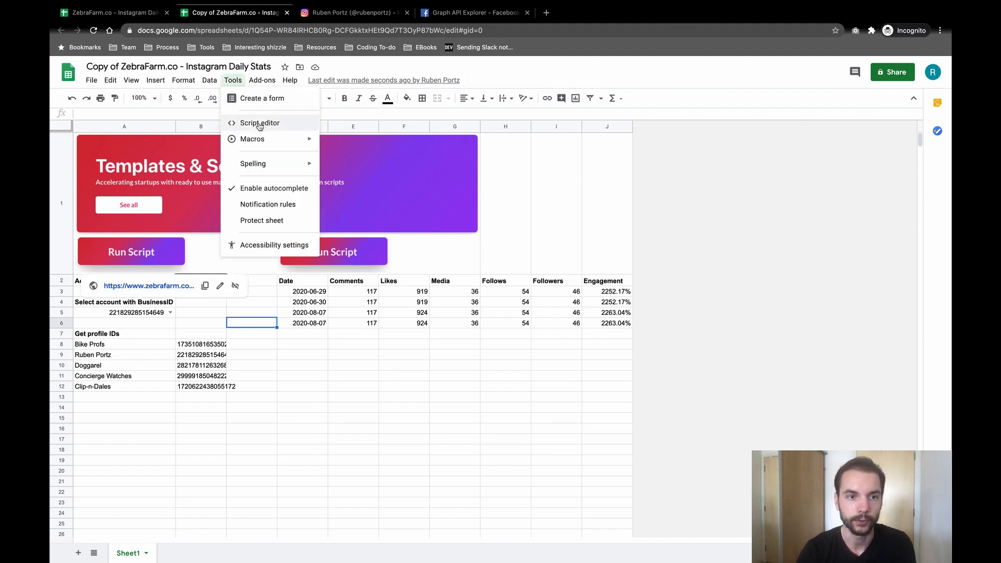
click(258, 123)
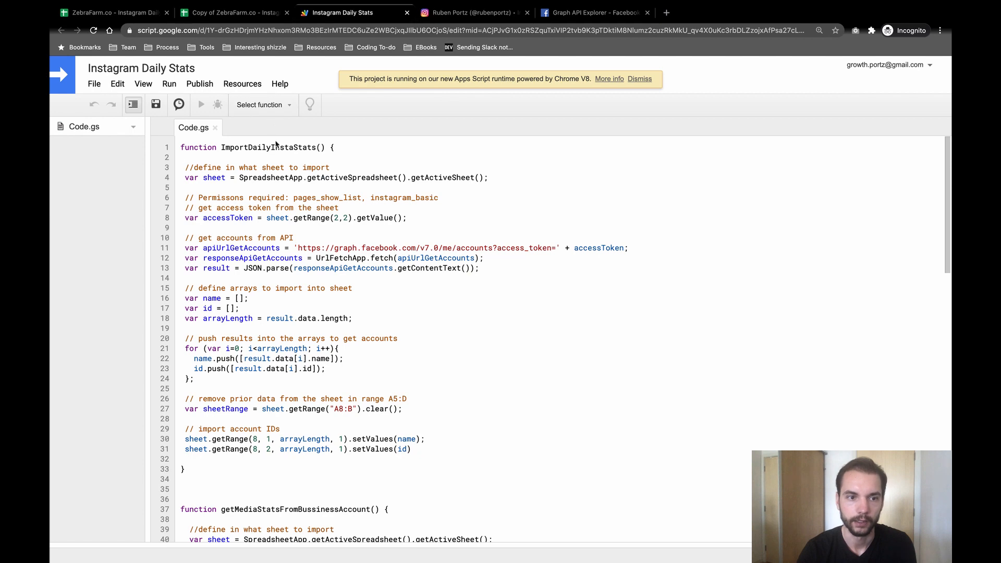
scroll(287, 231, down, 4)
scroll(287, 231, down, 7)
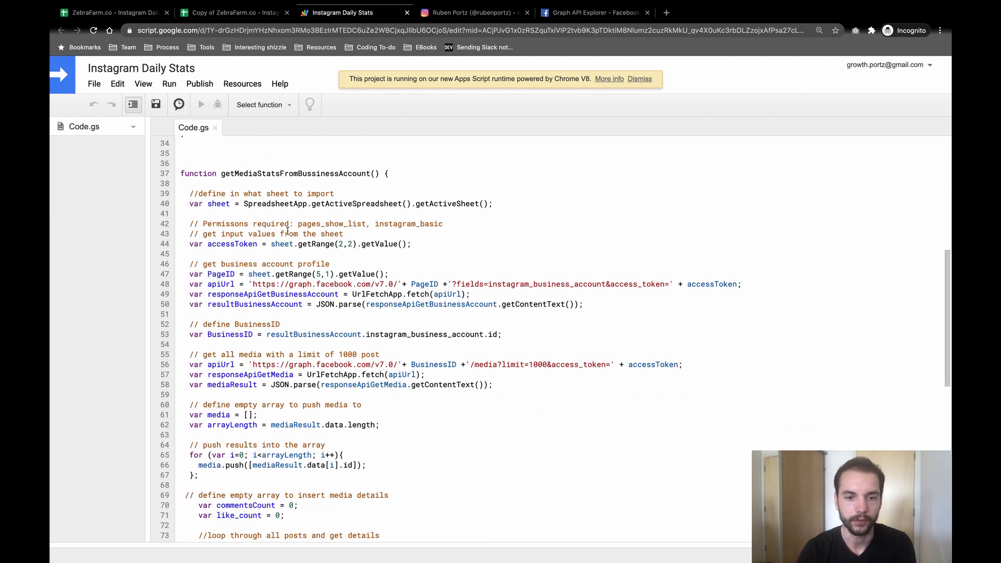
scroll(287, 231, down, 3)
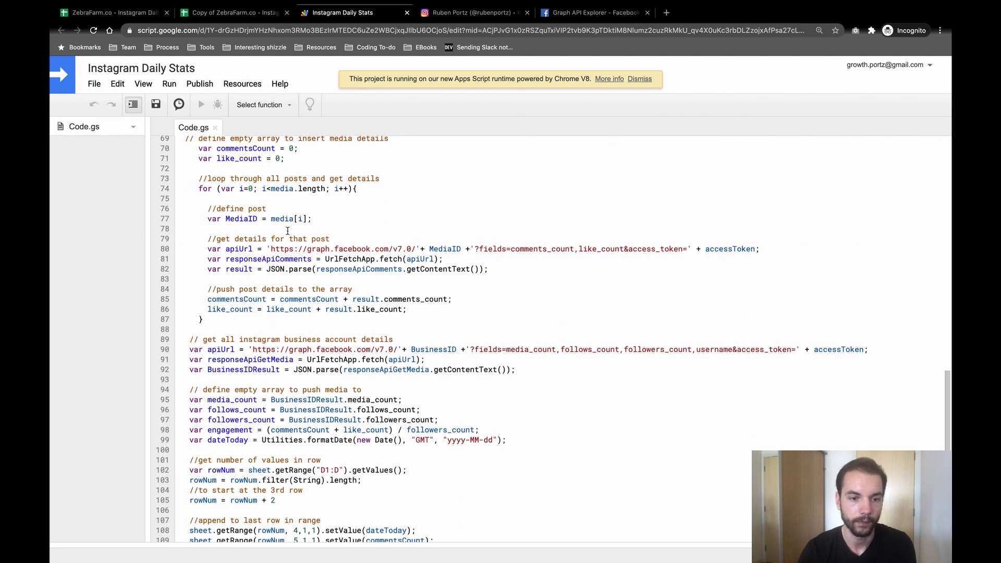
scroll(292, 350, up, 14)
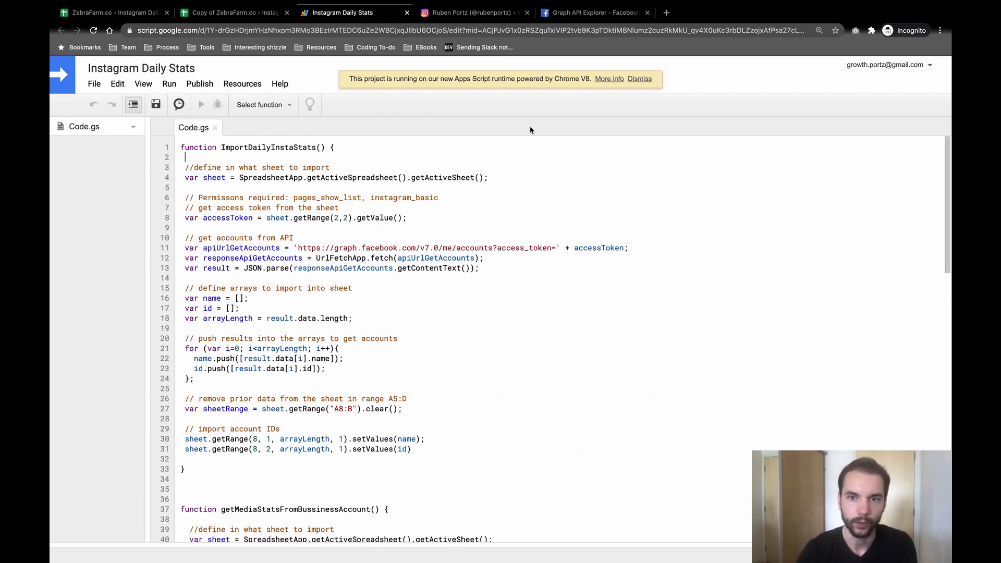
click(641, 79)
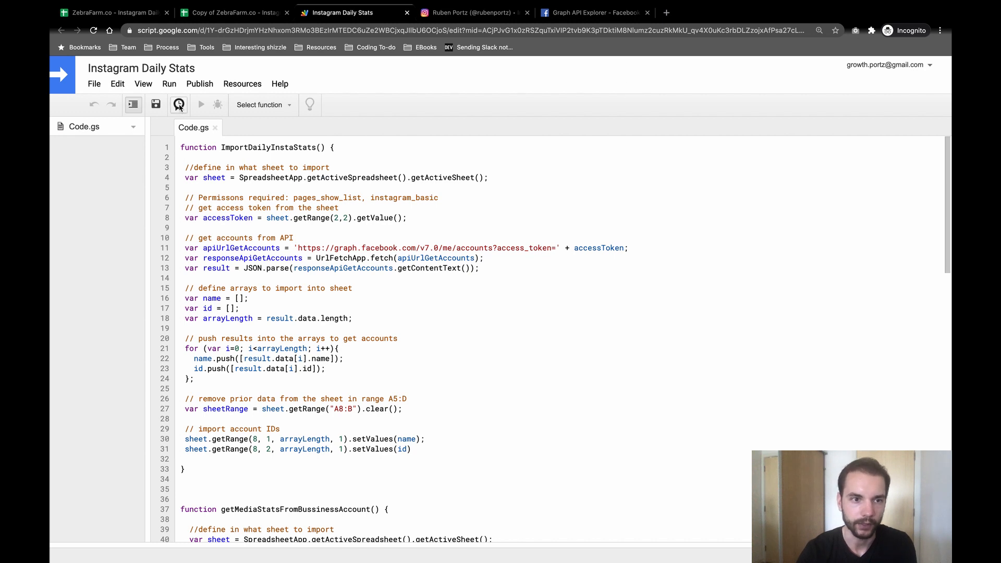
Step: On the project's Triggers page, create a new trigger and open the function-to-run list
click(178, 105)
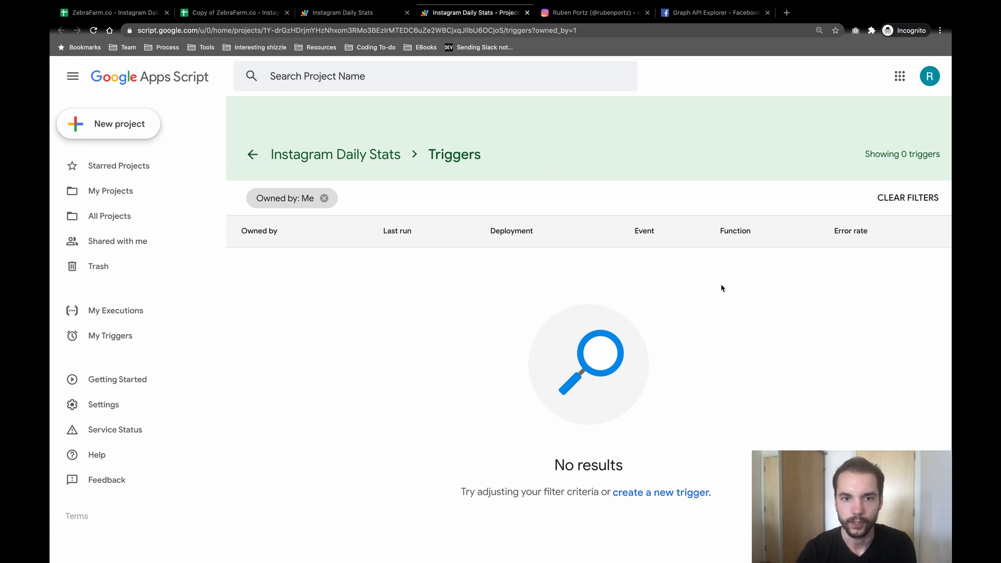
click(889, 533)
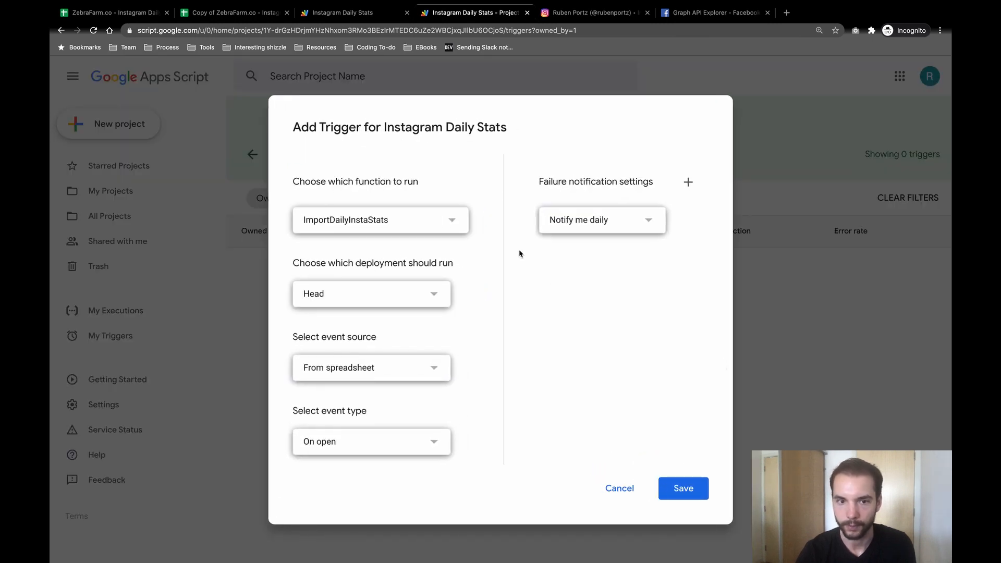
click(422, 223)
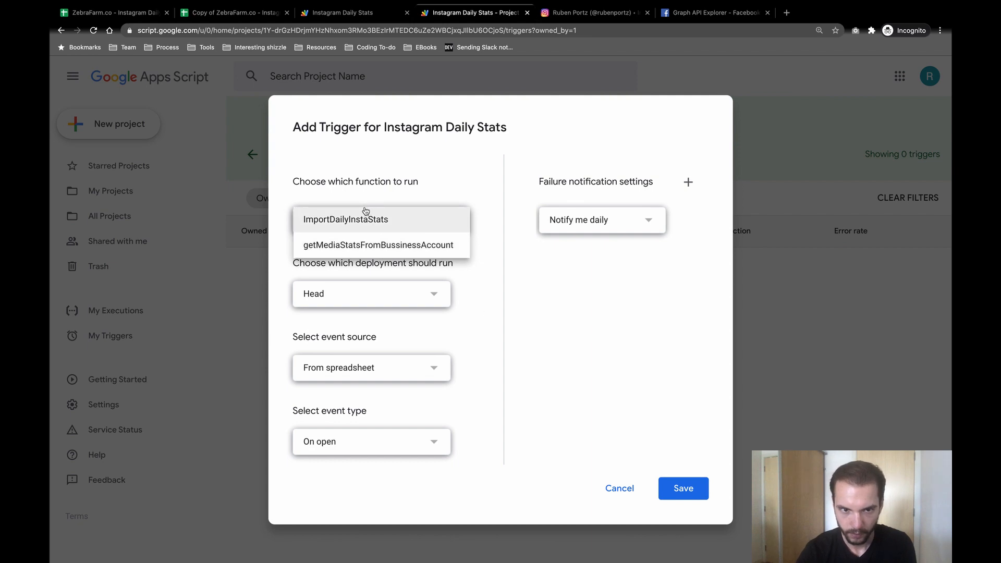
Step: Check the function name in Code.gs, then pick getMediaStatsFromBussinessAccount as the trigger's function
click(341, 16)
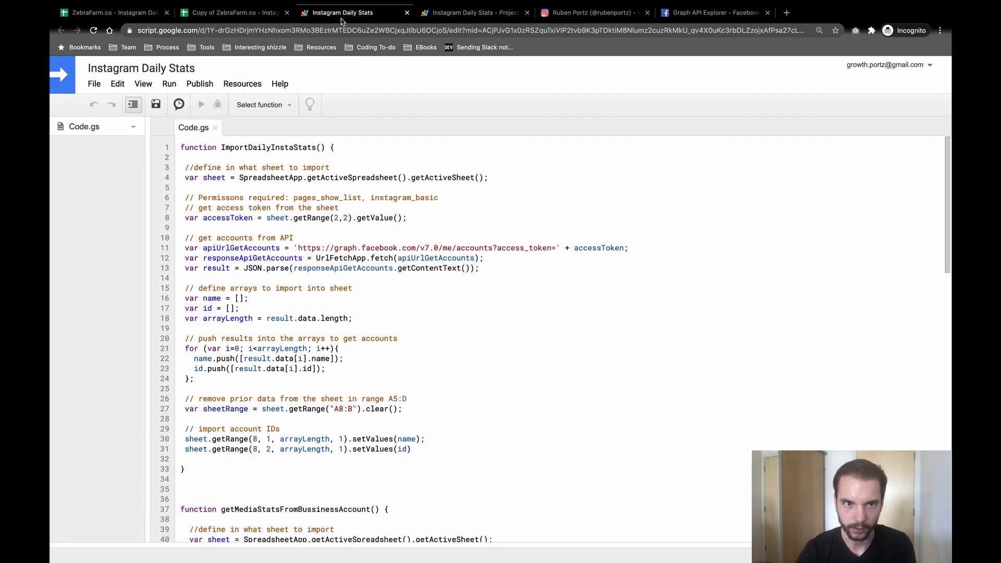
scroll(288, 263, down, 5)
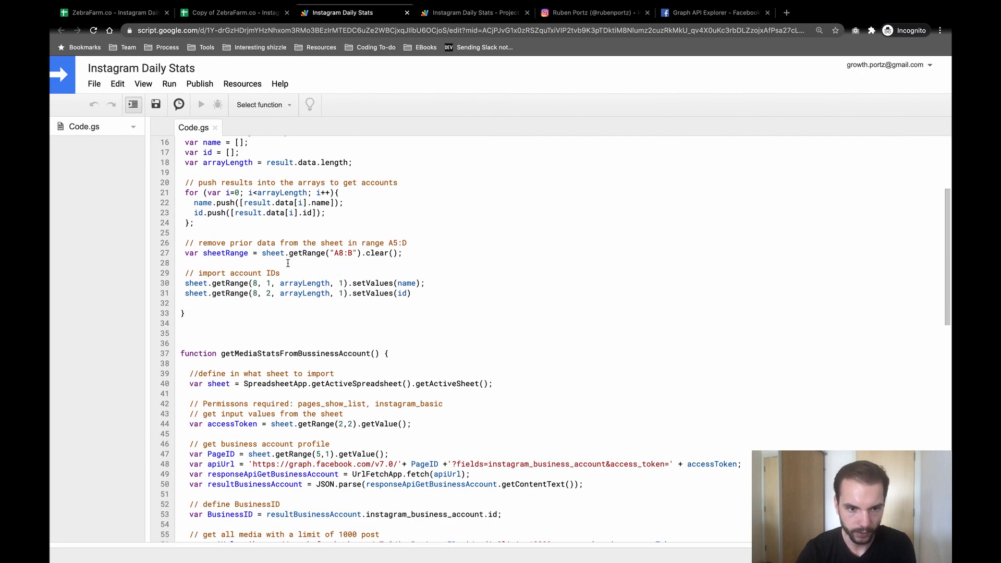
double_click(260, 353)
scroll(209, 299, down, 2)
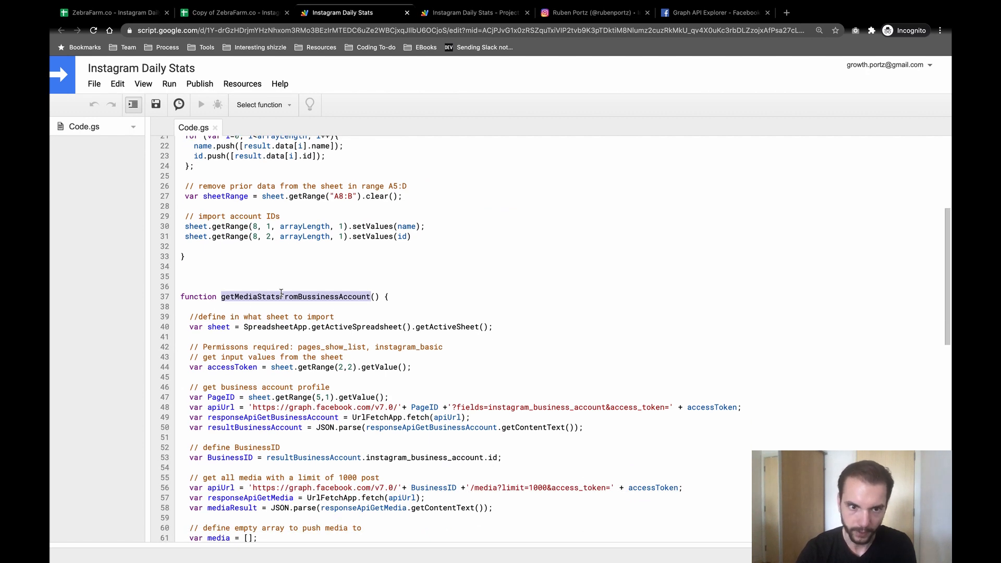
scroll(281, 293, down, 19)
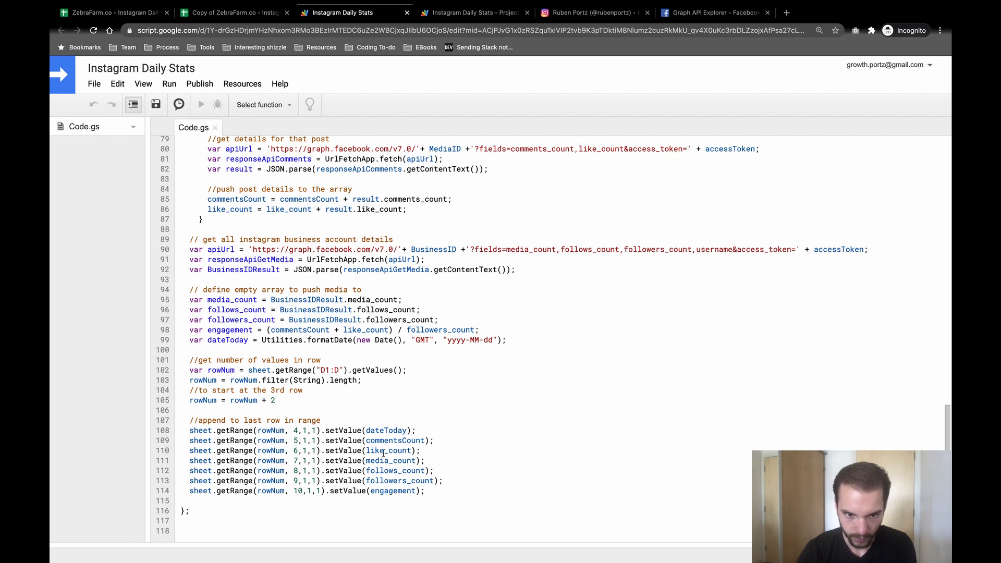
drag(426, 491, 358, 426)
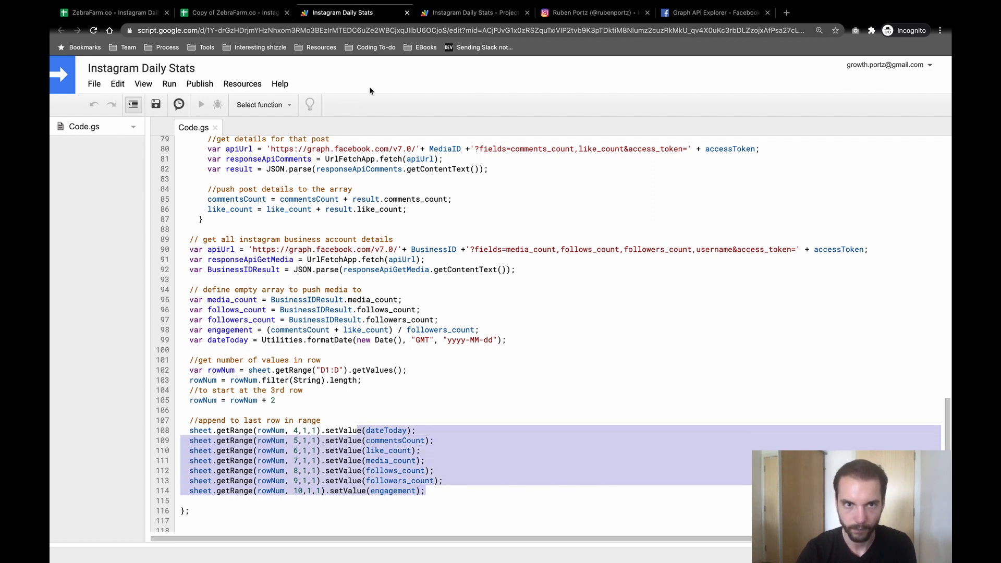
click(445, 14)
click(367, 245)
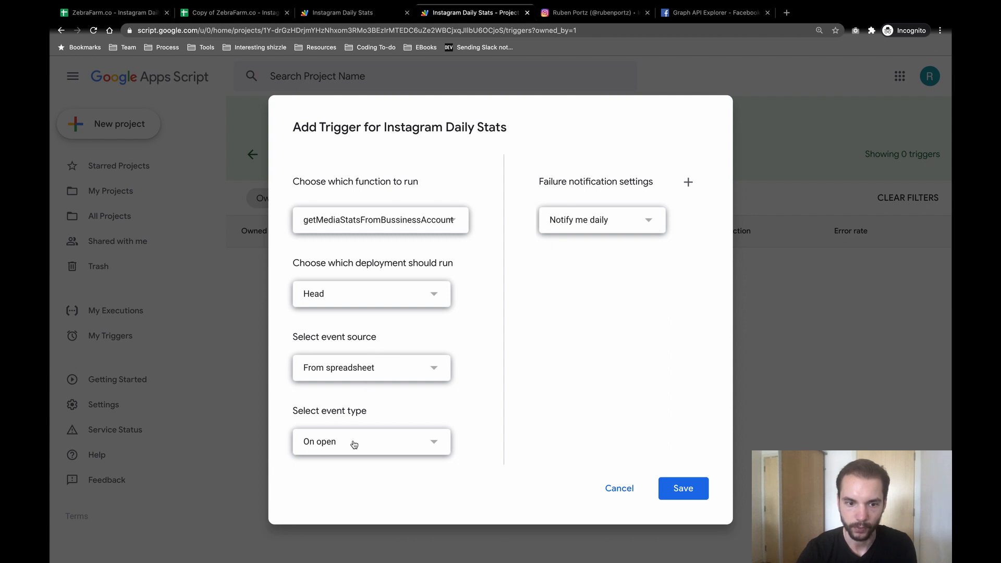
Step: Save a Time-driven Day timer trigger for getMediaStatsFromBussinessAccount running 1am to 2am
click(362, 372)
click(358, 399)
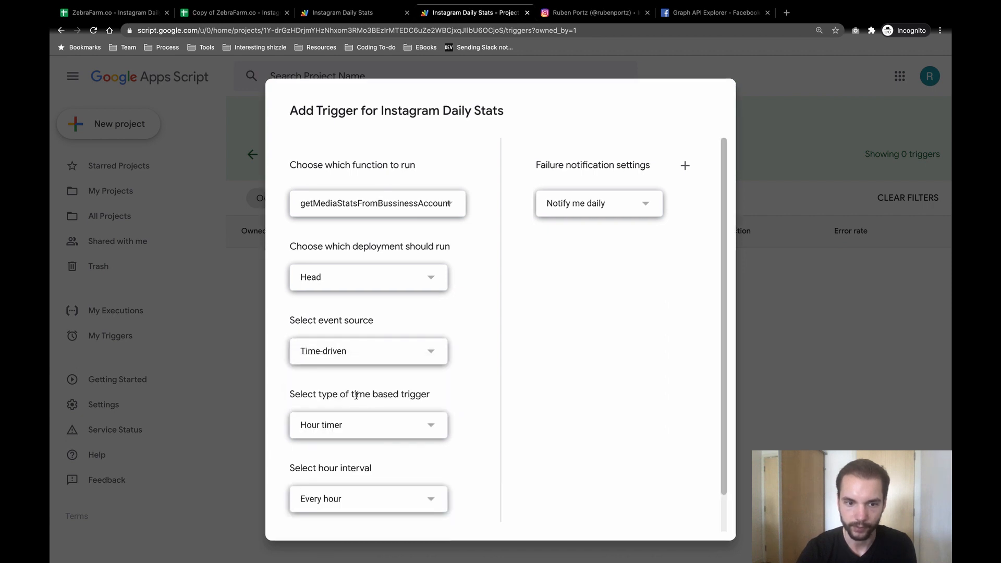
scroll(351, 396, down, 1)
click(349, 395)
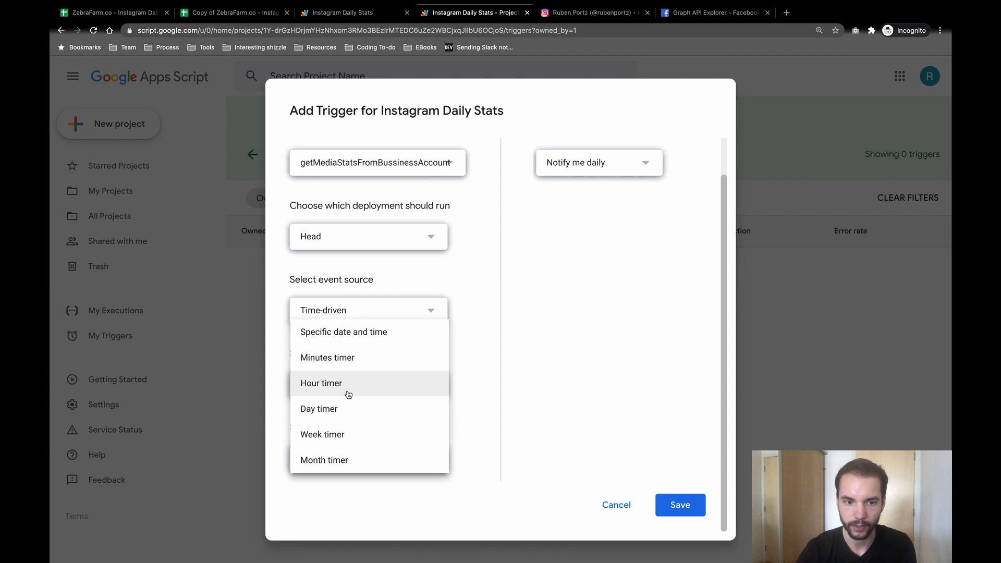
click(343, 412)
click(371, 453)
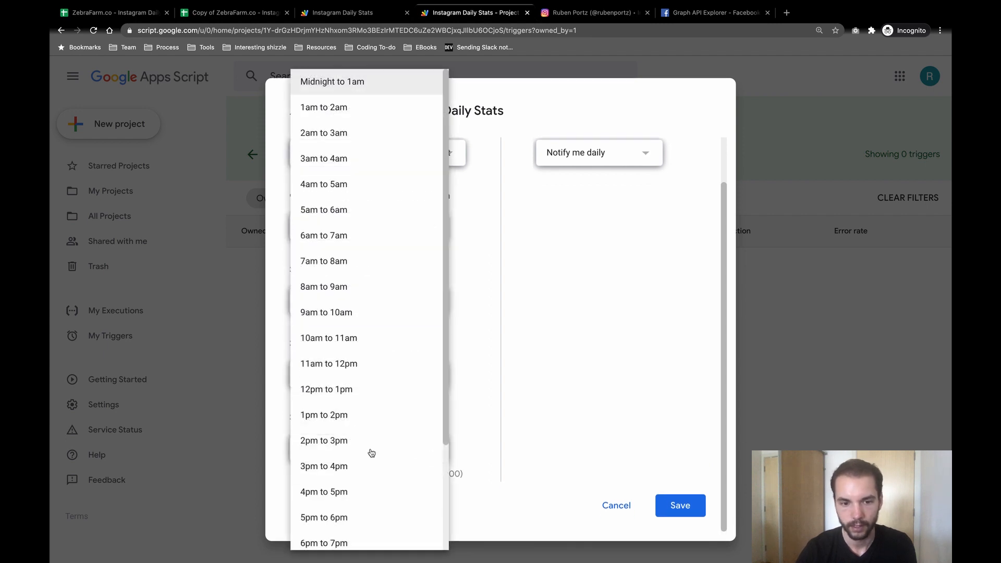
scroll(370, 453, down, 3)
scroll(371, 453, up, 3)
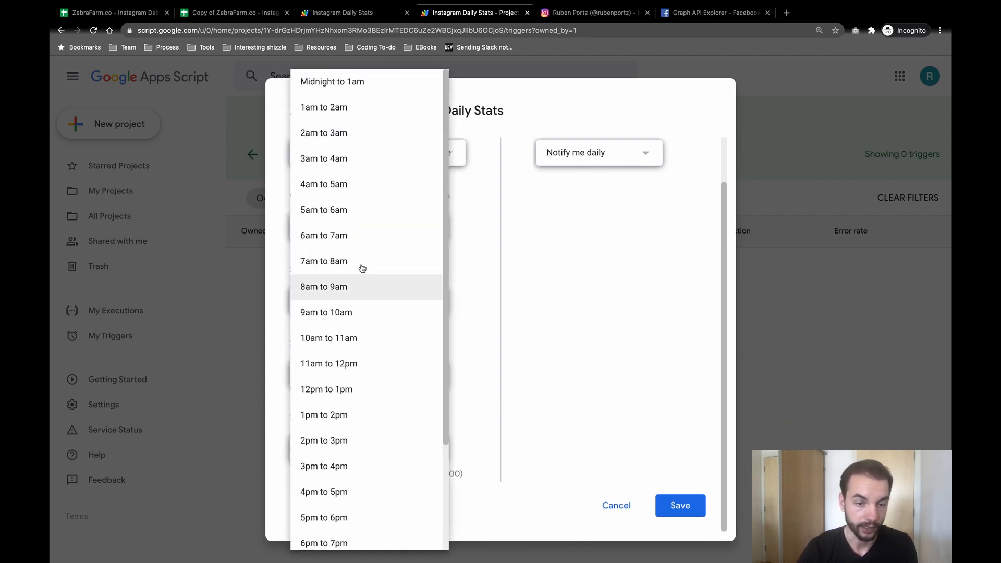
scroll(347, 230, down, 2)
scroll(346, 234, up, 2)
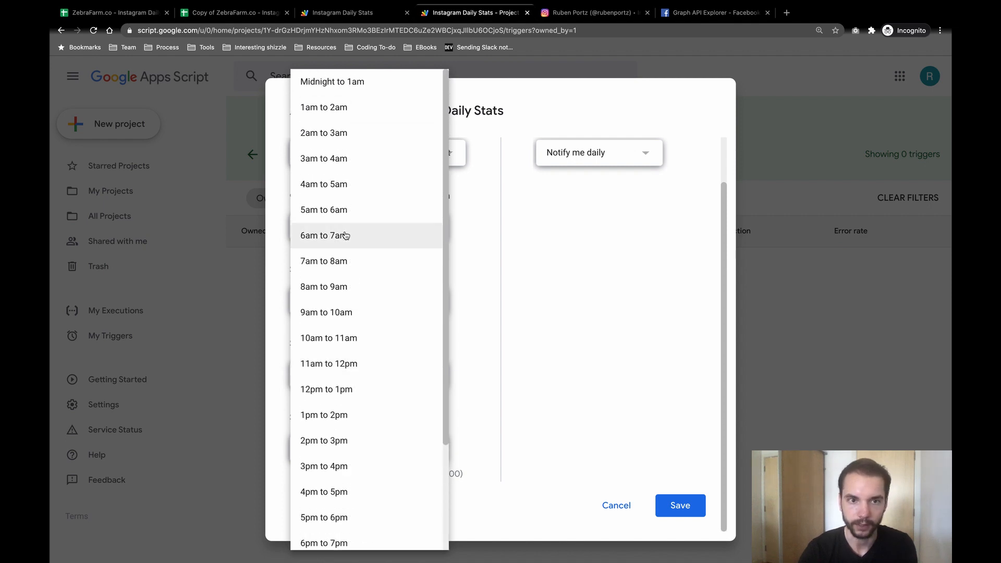
click(340, 113)
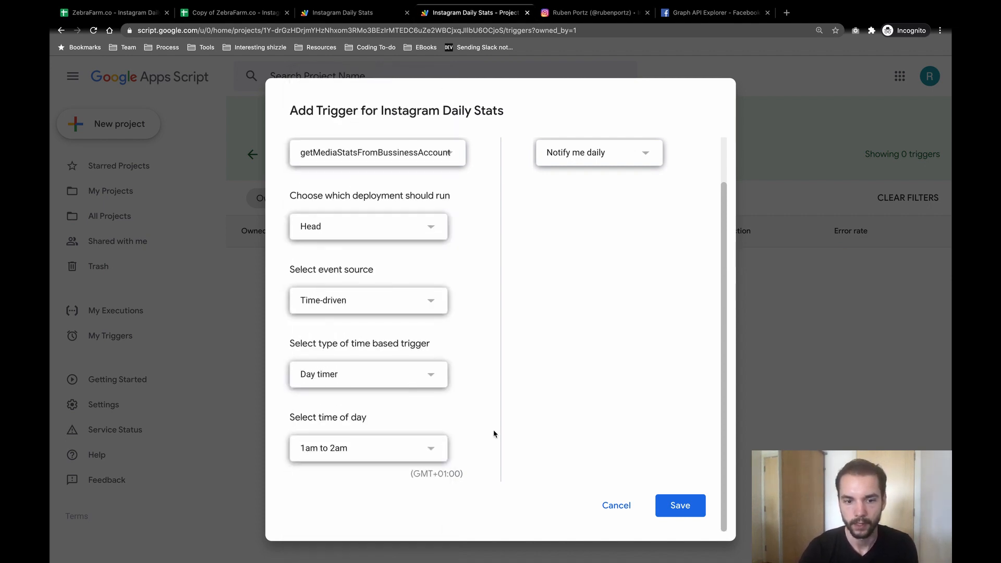
click(666, 507)
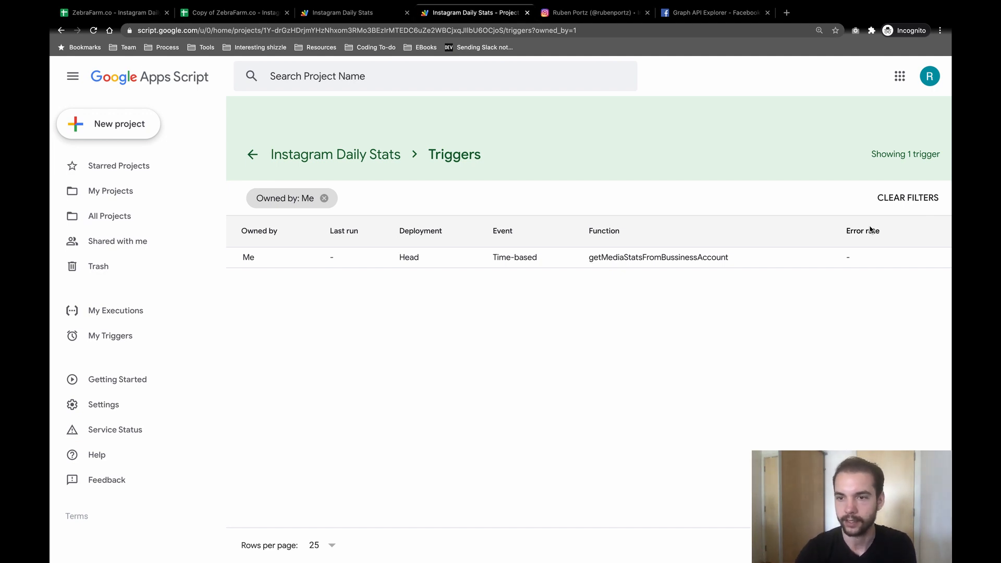
Step: Delete the getMediaStatsFromBussinessAccount trigger forever, then go back to the copied stats spreadsheet
click(927, 259)
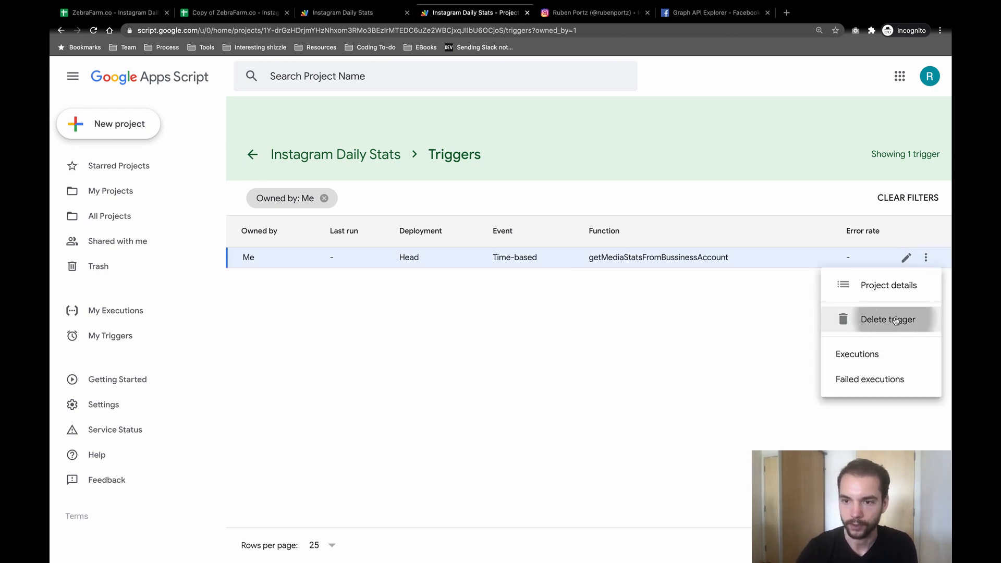
click(834, 319)
click(563, 365)
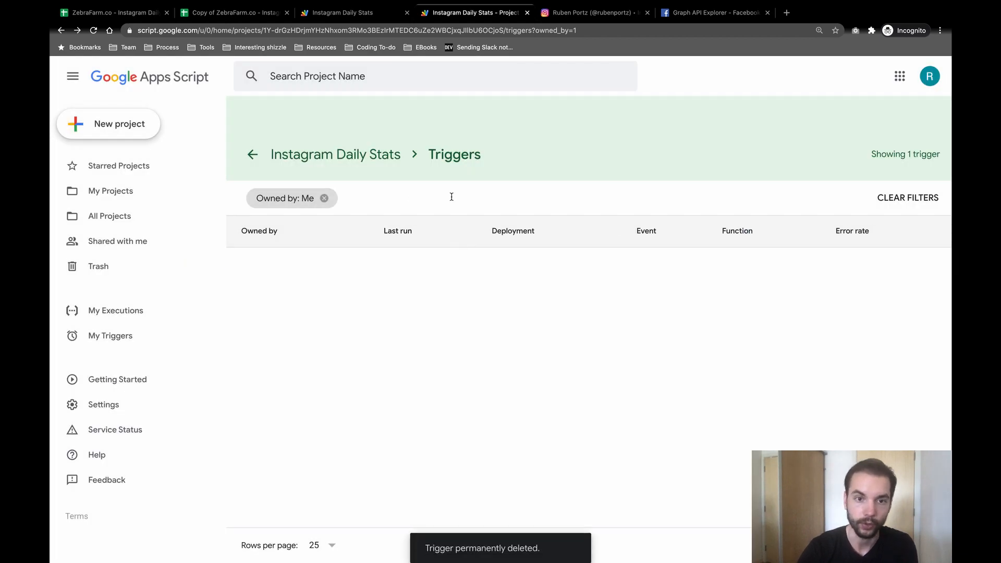
click(217, 12)
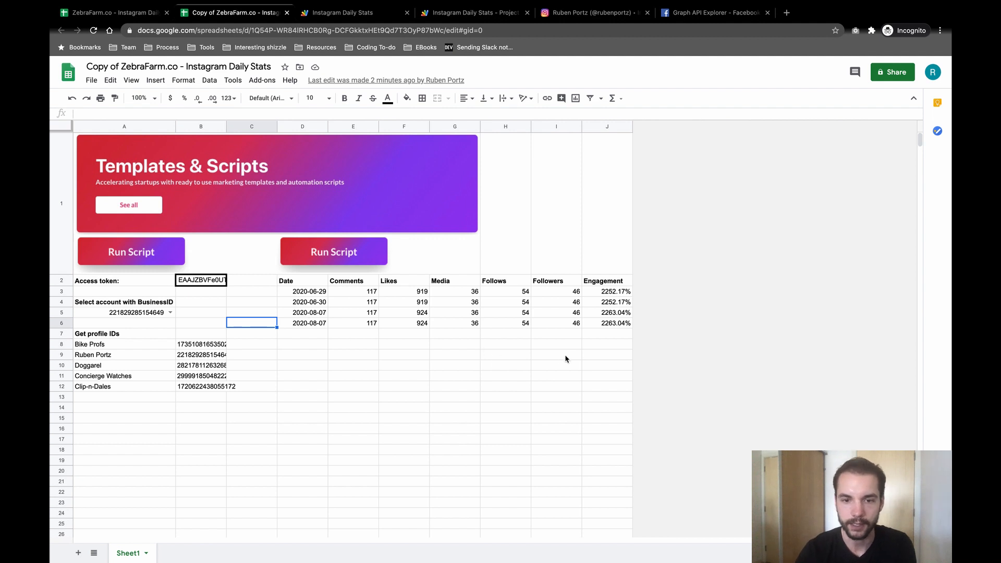
click(298, 349)
click(614, 323)
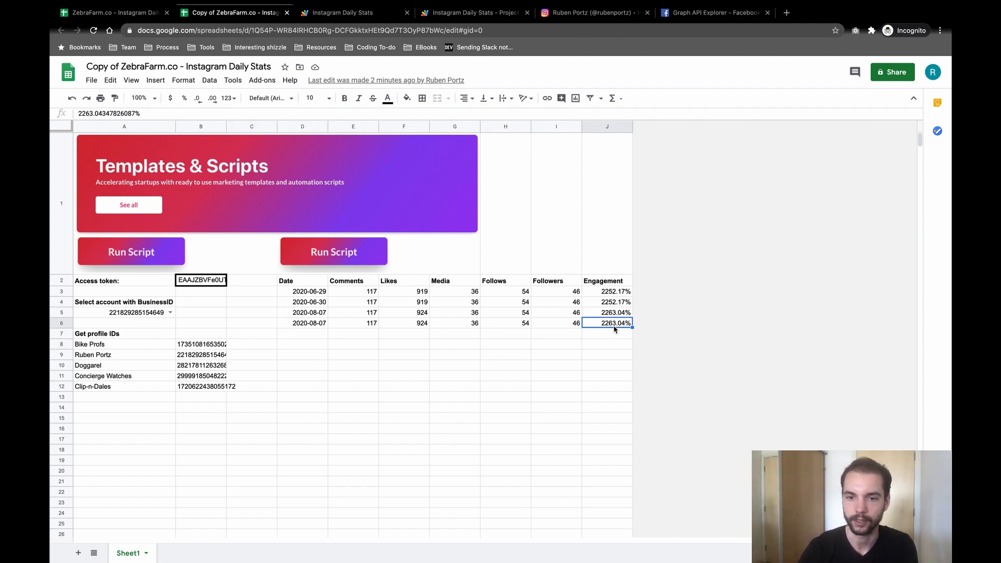
click(342, 14)
click(238, 358)
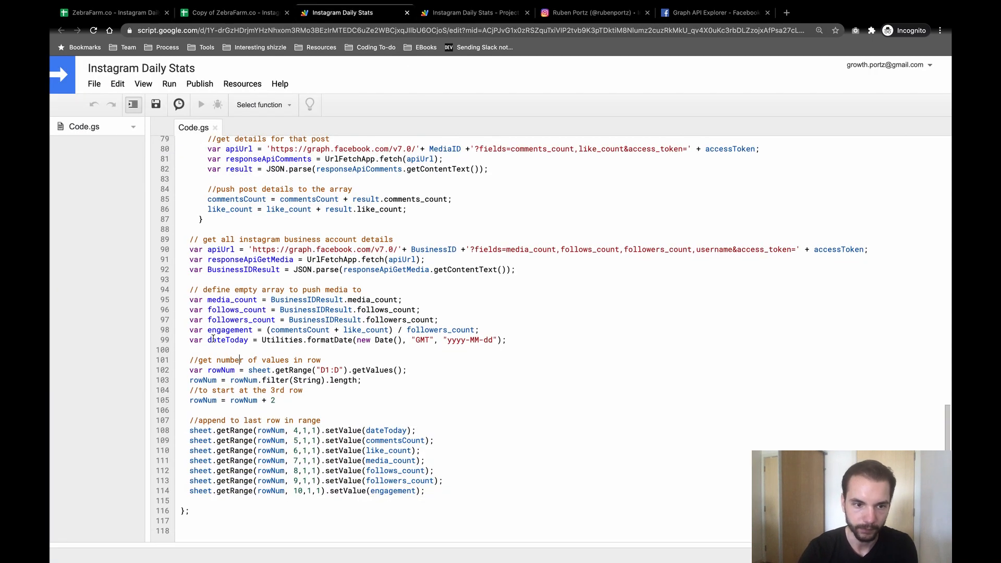
triple_click(203, 330)
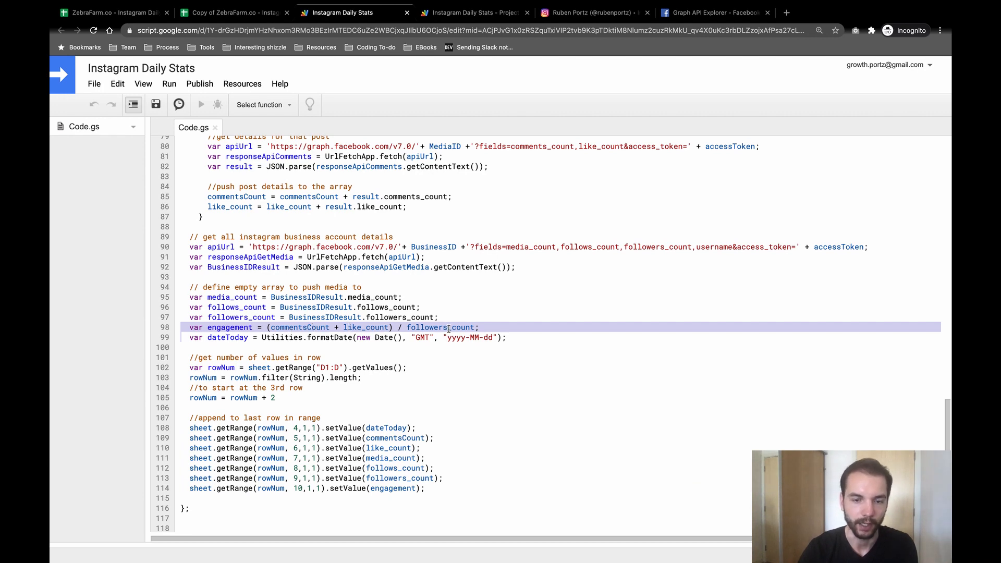
click(219, 14)
click(274, 302)
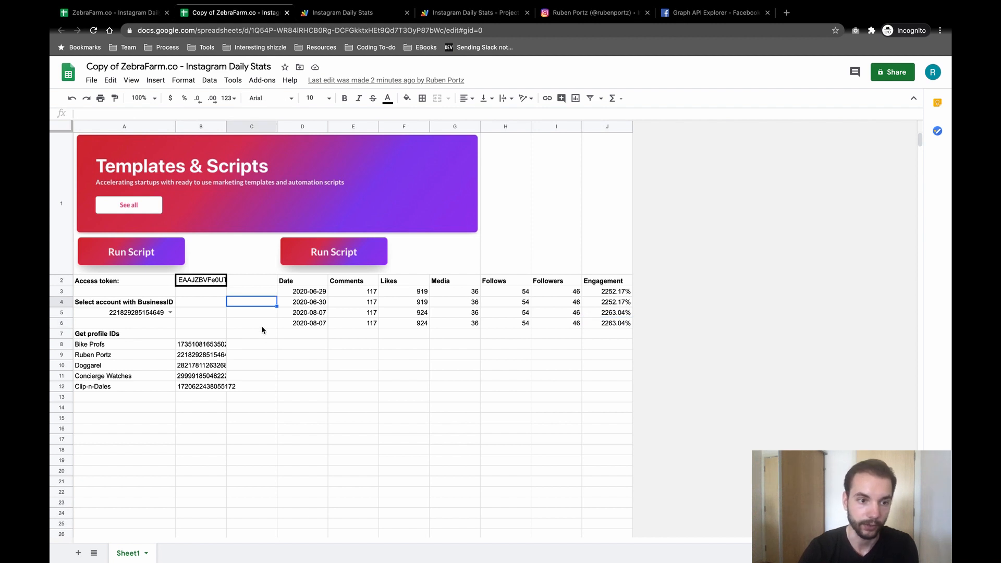
click(60, 203)
click(214, 357)
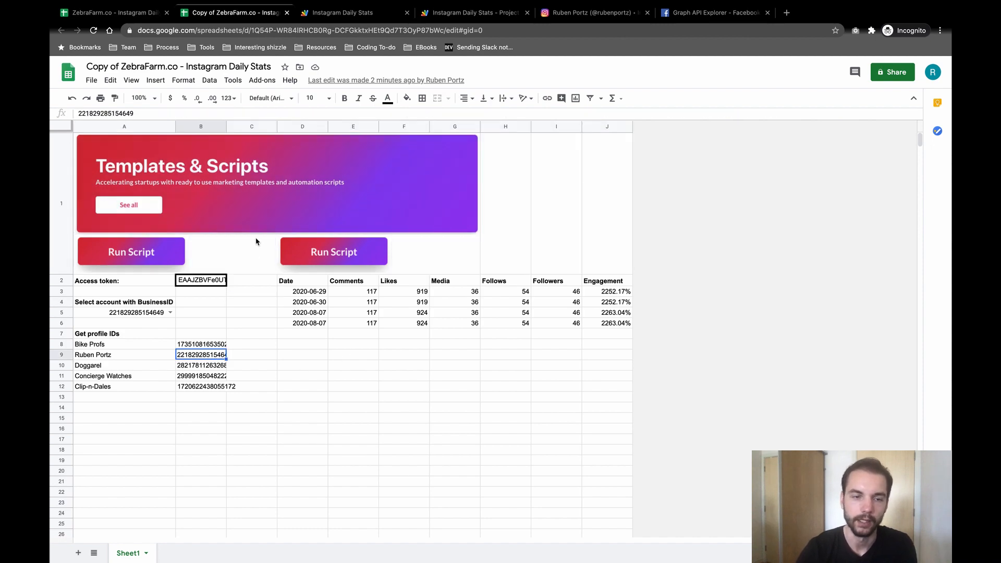
drag(223, 309, 220, 300)
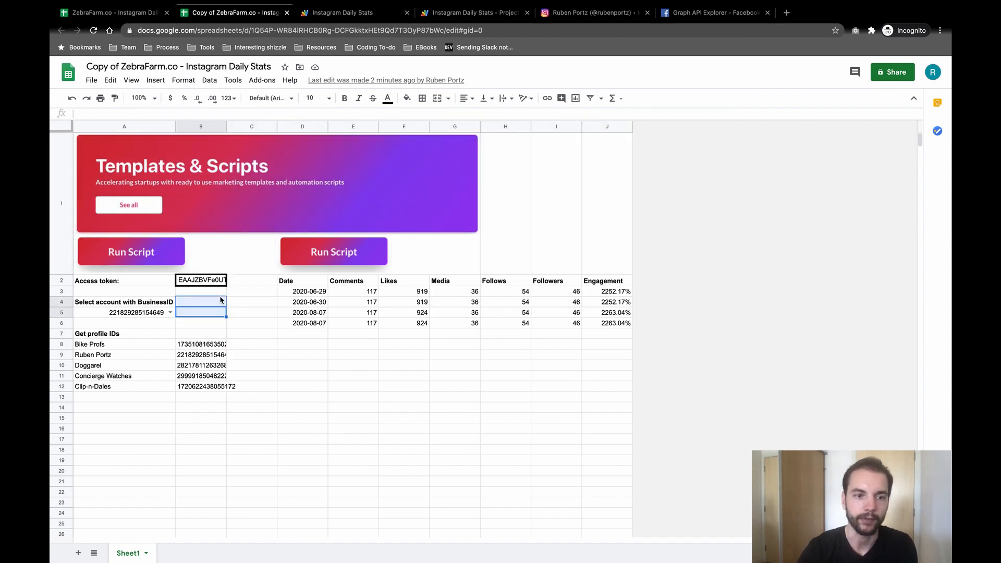
click(321, 14)
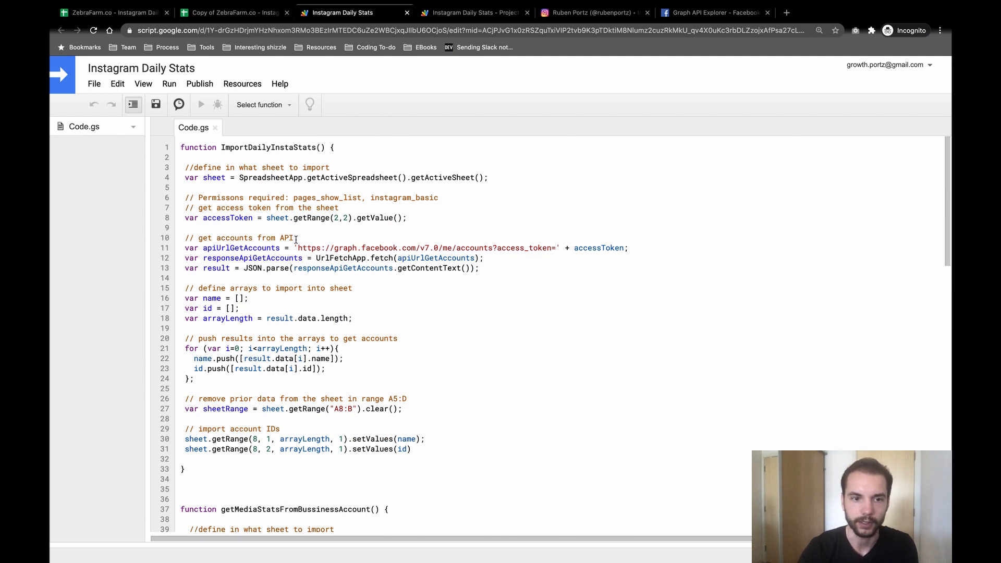
double_click(365, 218)
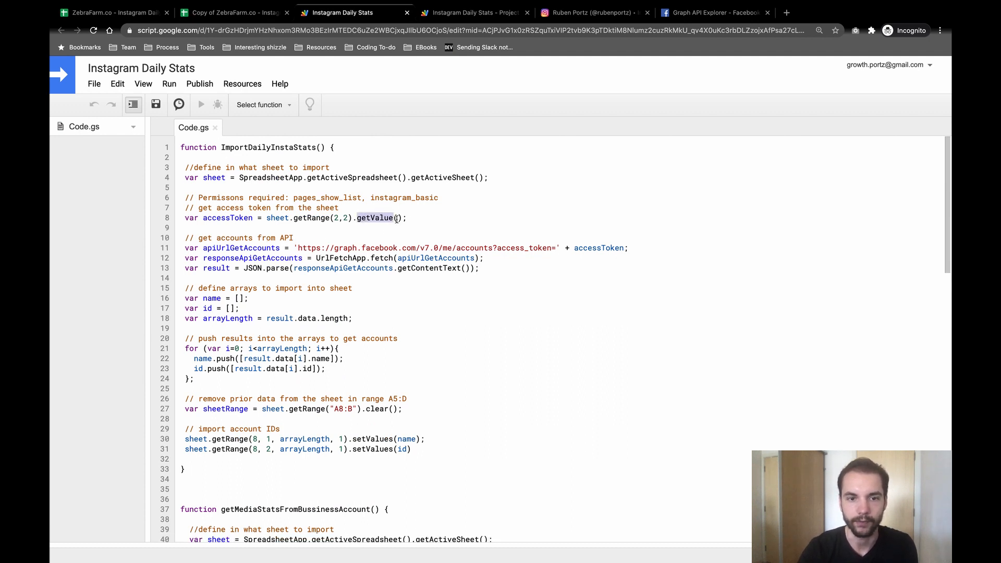
click(336, 218)
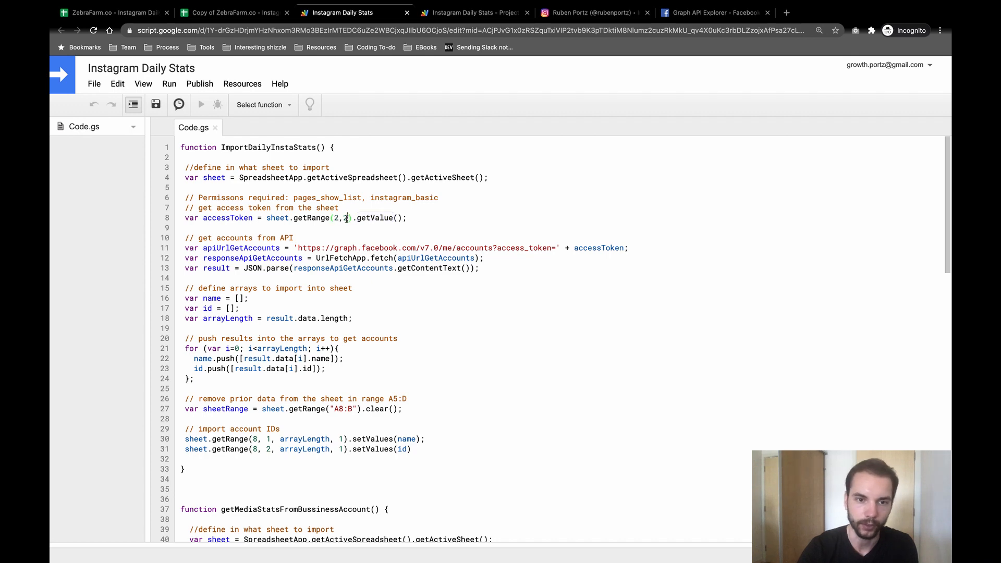
scroll(347, 218, down, 5)
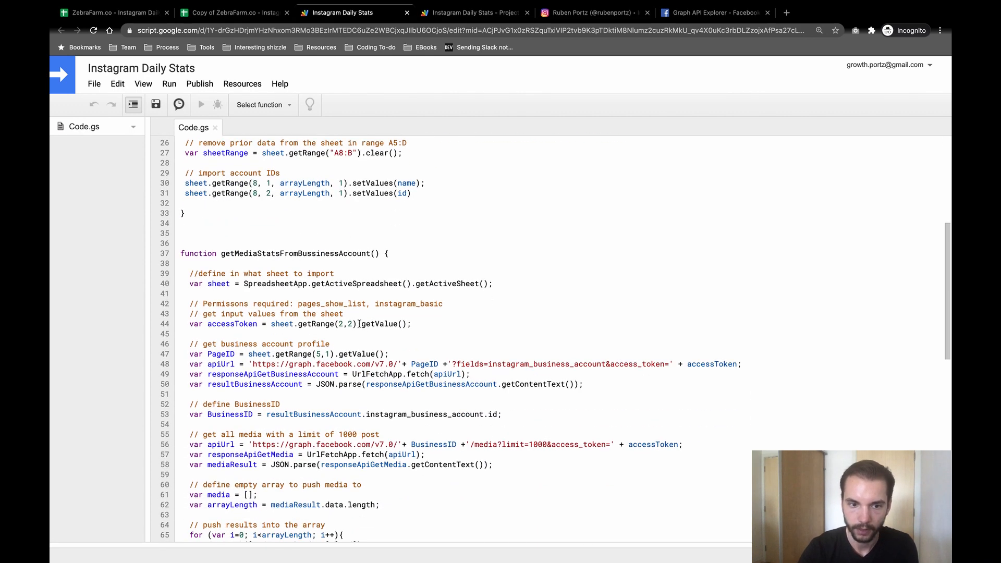
click(341, 354)
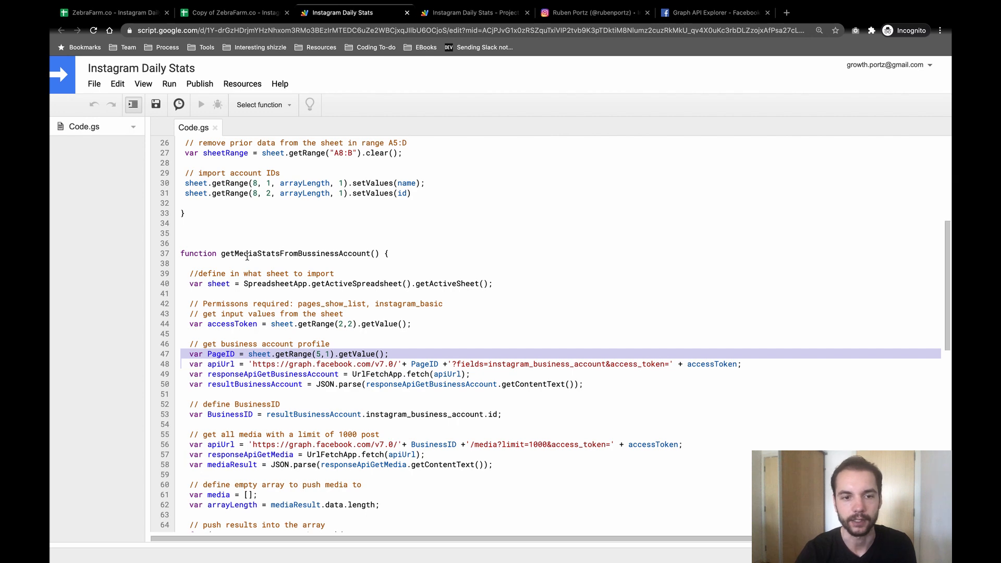
click(232, 13)
click(291, 333)
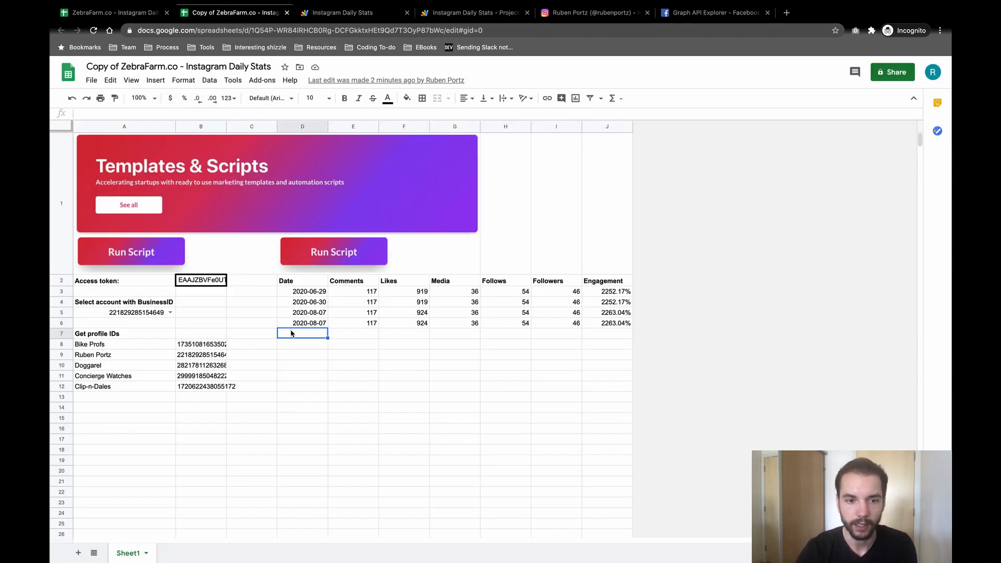
click(299, 406)
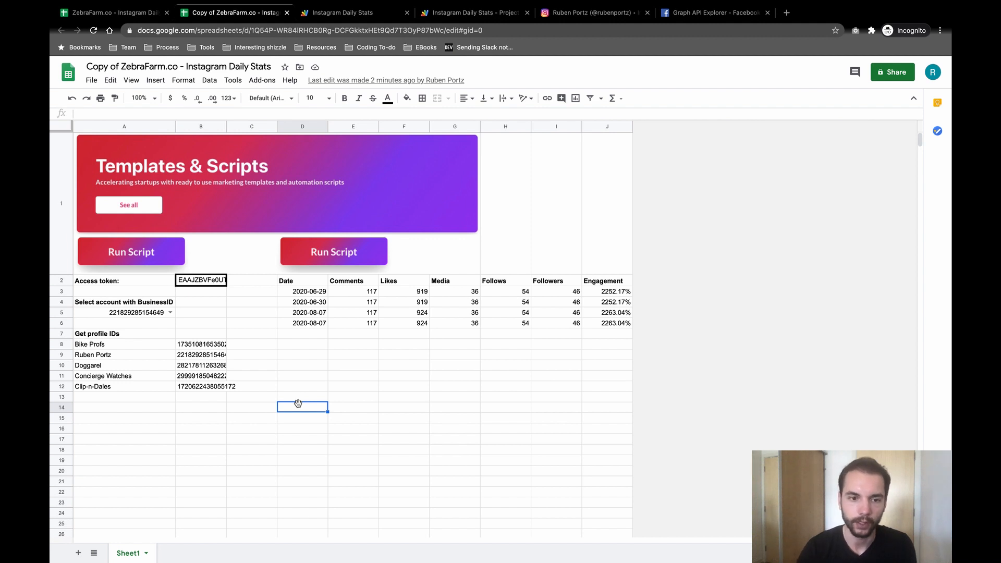